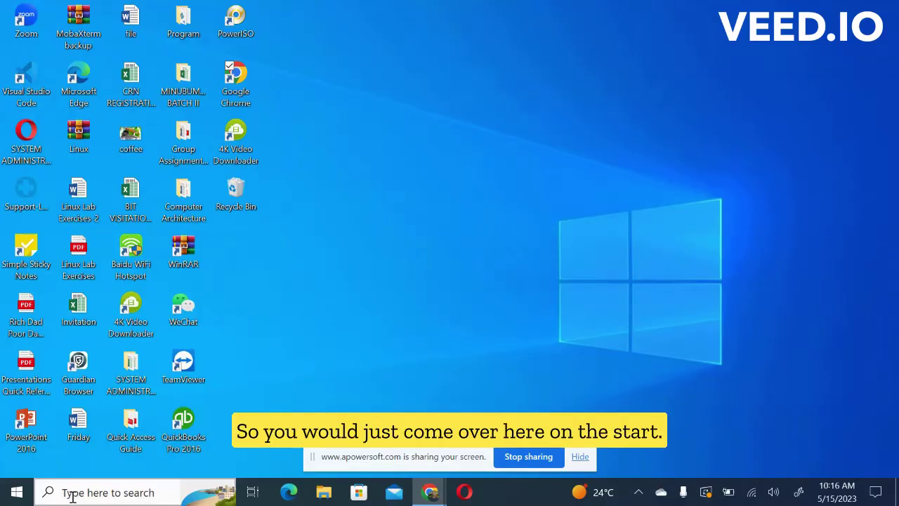
Step: Find Control Panel by searching 'control', then bring up the Windows Features list from Programs and Features
click(114, 493)
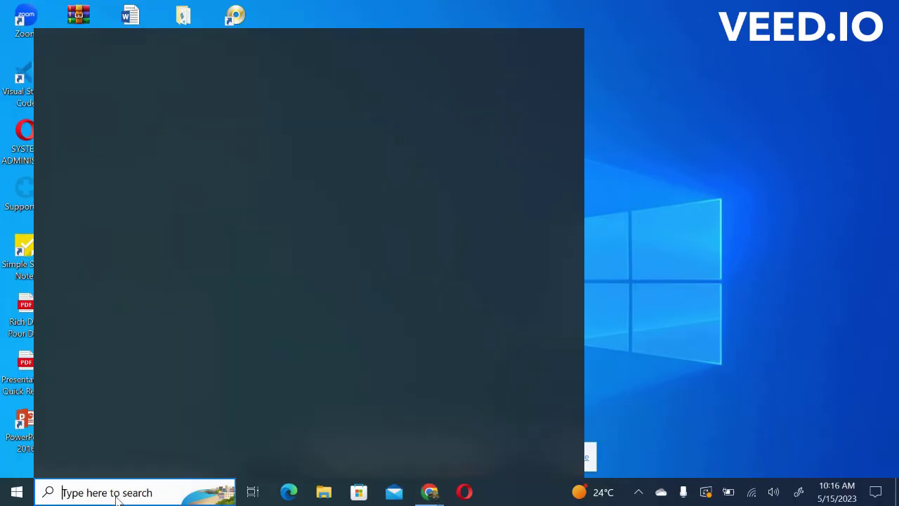
text(control)
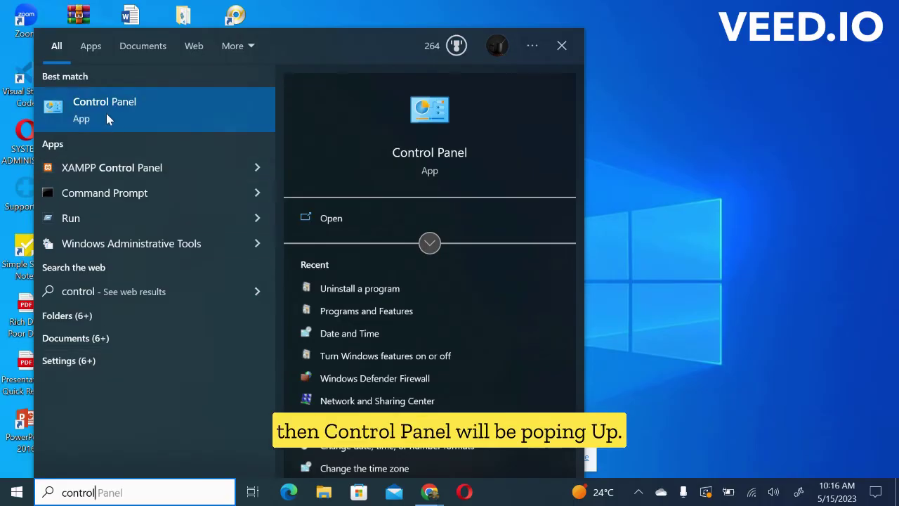
click(126, 109)
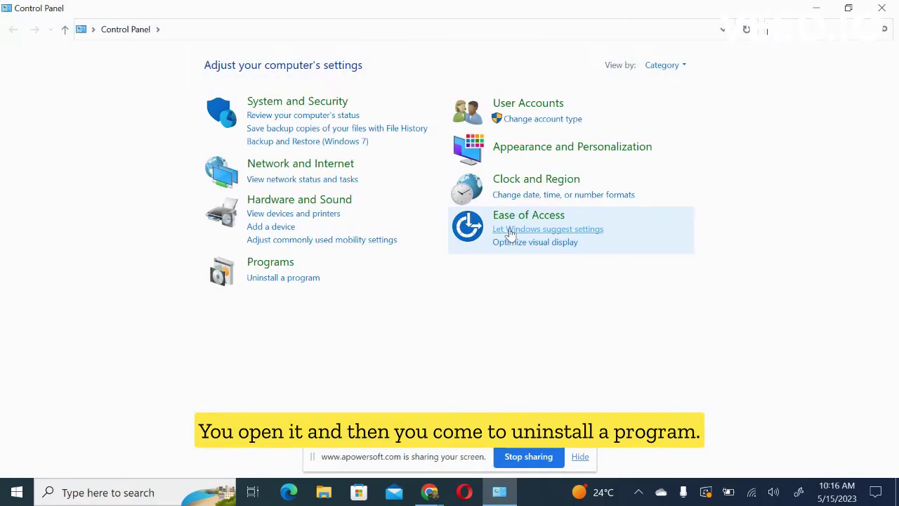
click(268, 281)
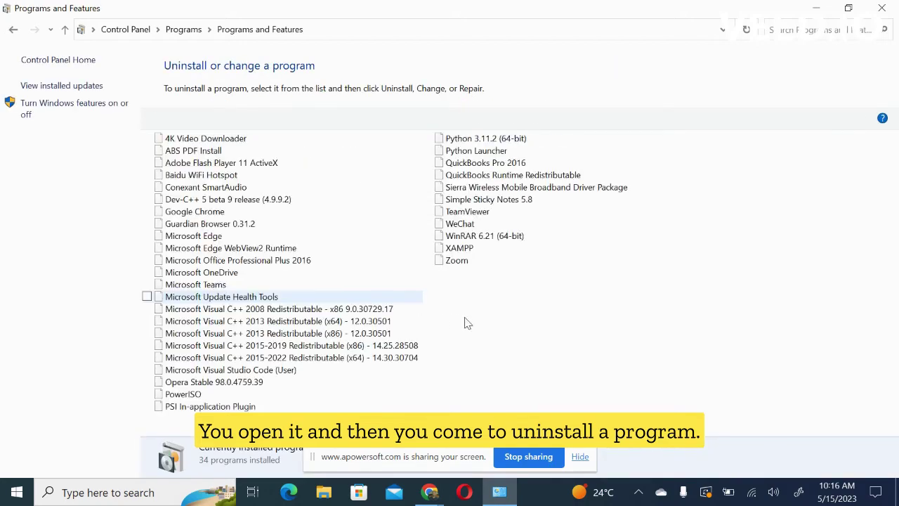
click(54, 109)
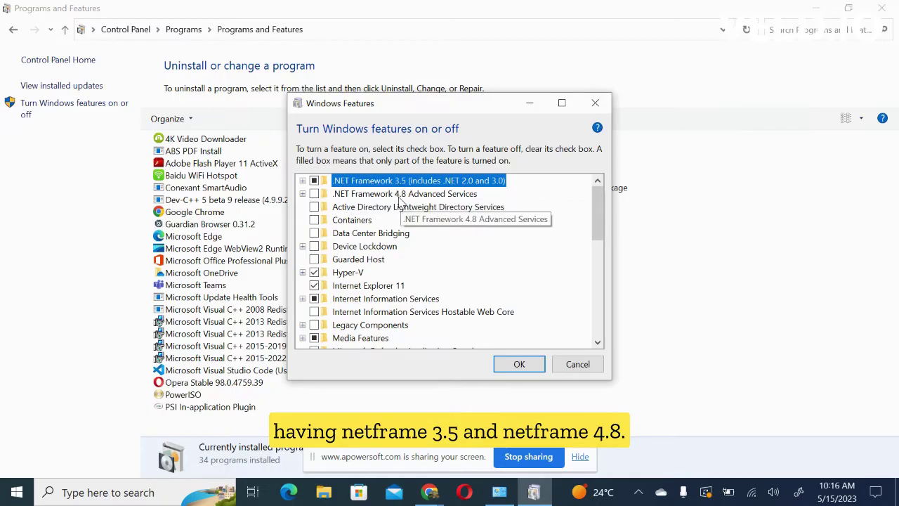
Step: Leave .NET Framework 4.8 Advanced Services unchecked and confirm the Windows Features dialog with OK
click(314, 193)
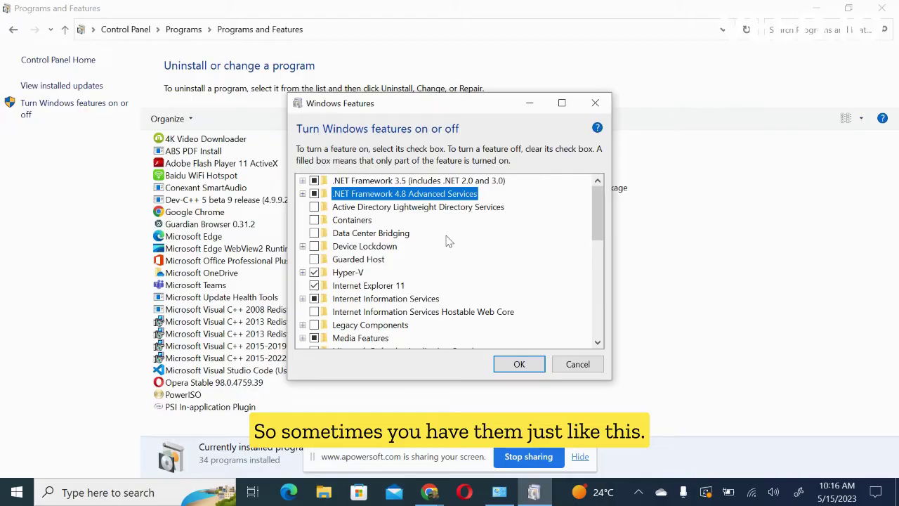
click(314, 195)
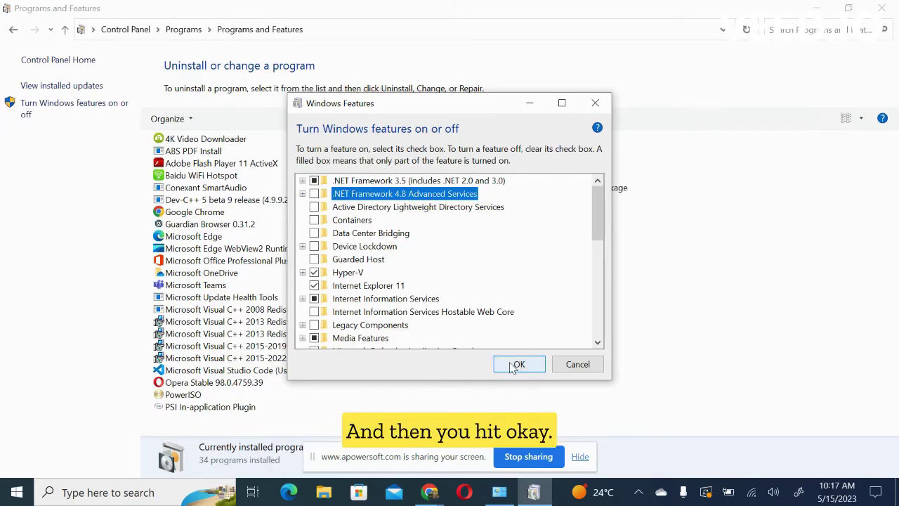
click(562, 104)
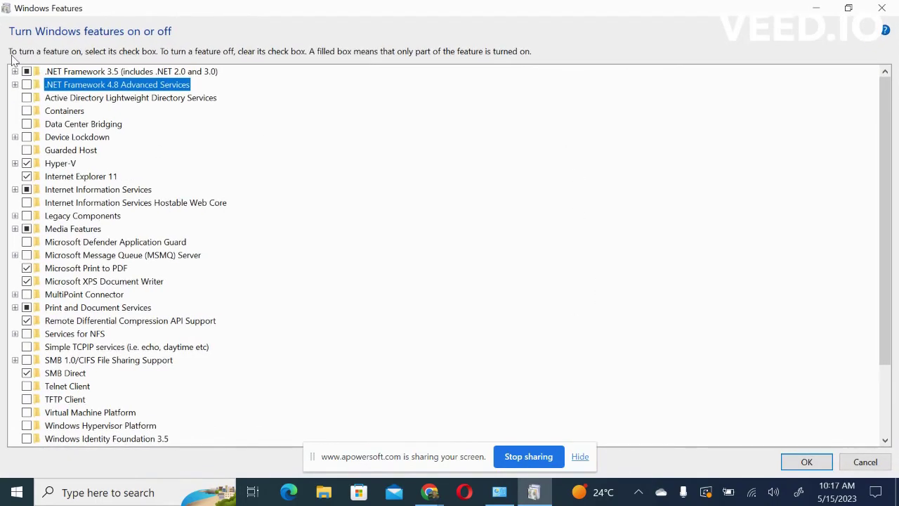
click(804, 461)
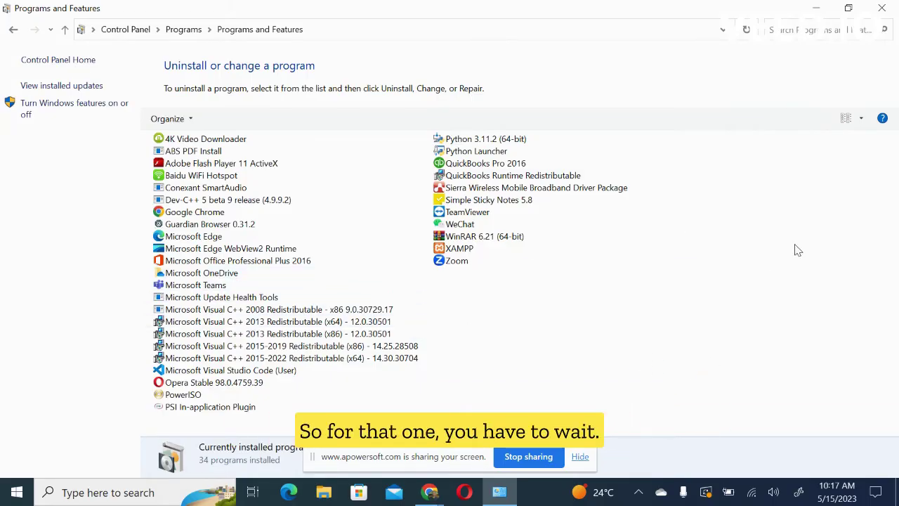
Step: Reopen Windows Features, tick .NET Framework 4.8 Advanced Services and apply with OK
click(105, 112)
click(560, 104)
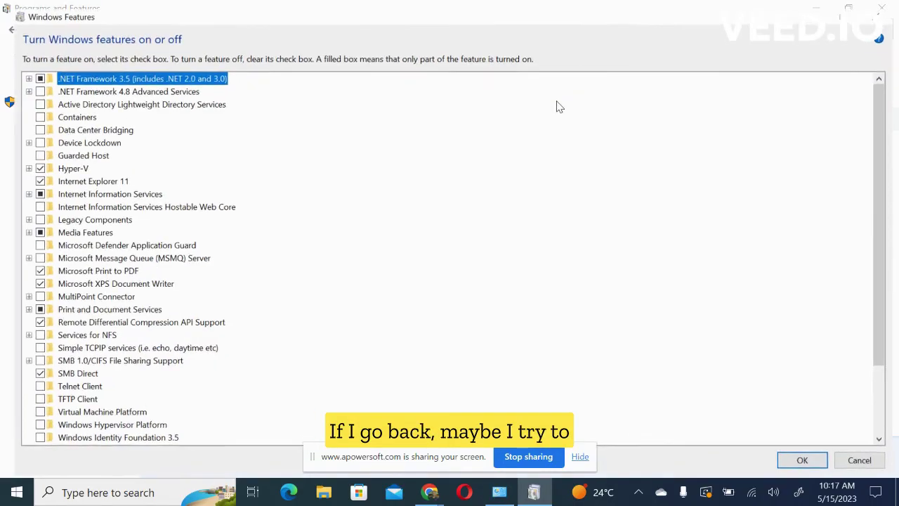
click(26, 84)
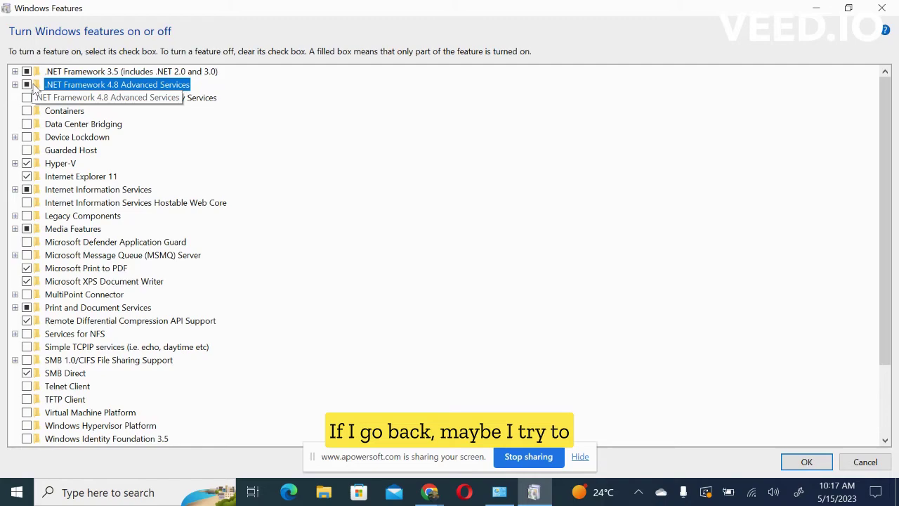
click(806, 461)
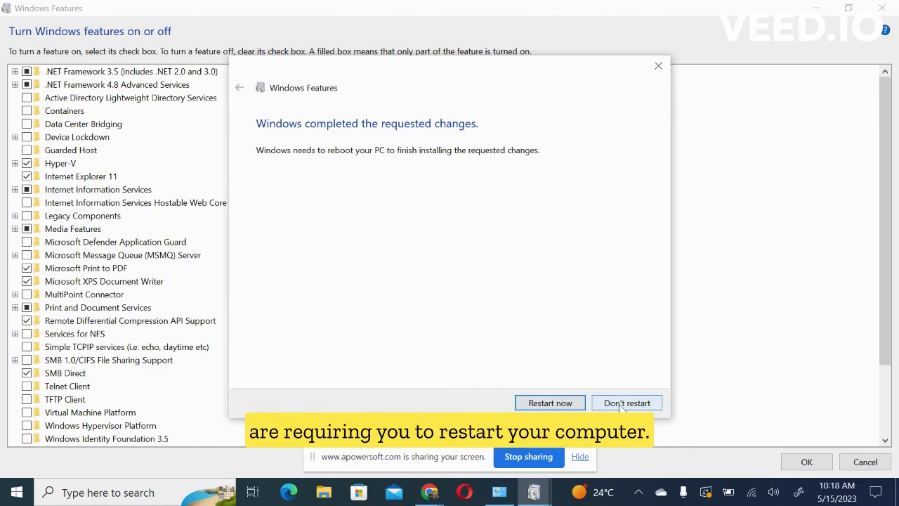
Step: Skip the restart, reapply the Windows Features settings with OK, and decline the reboot again
click(657, 68)
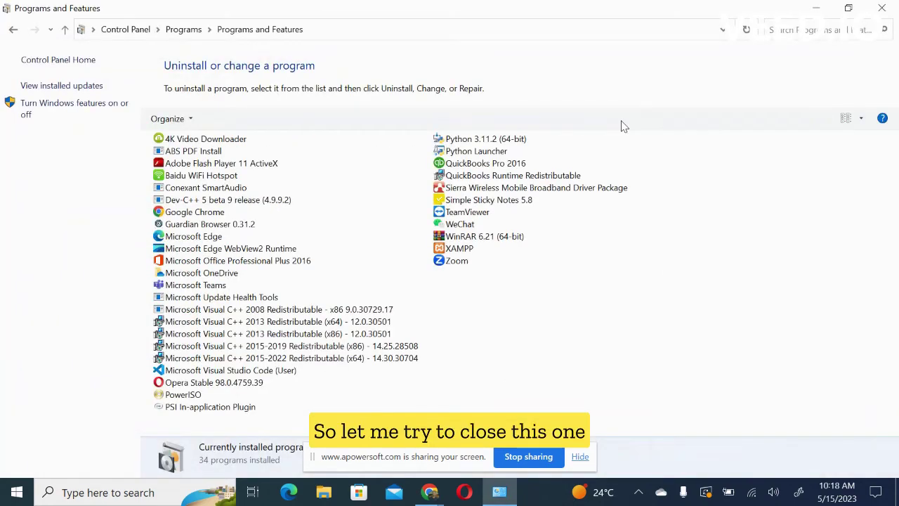
click(128, 105)
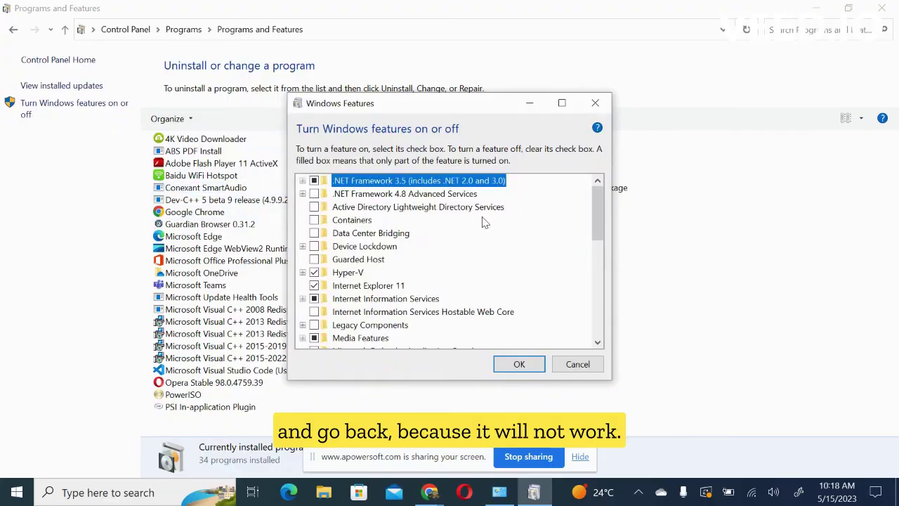
click(562, 103)
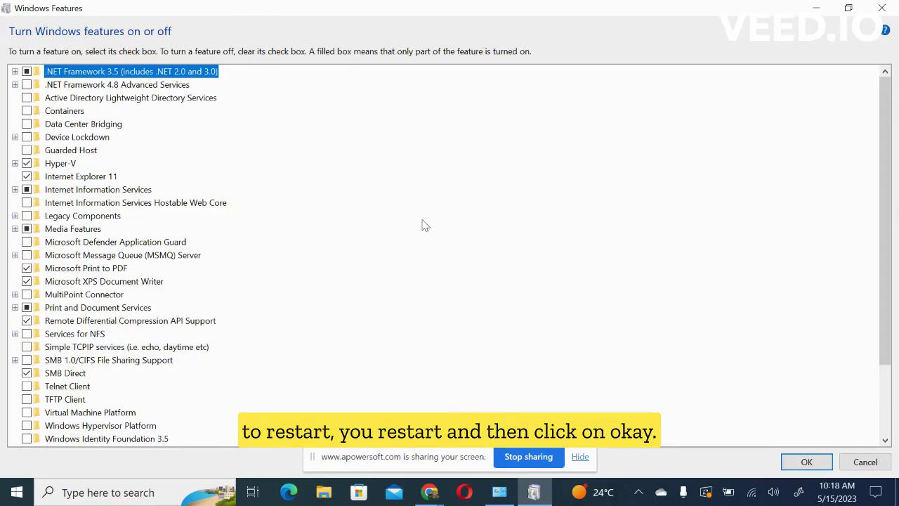
click(813, 467)
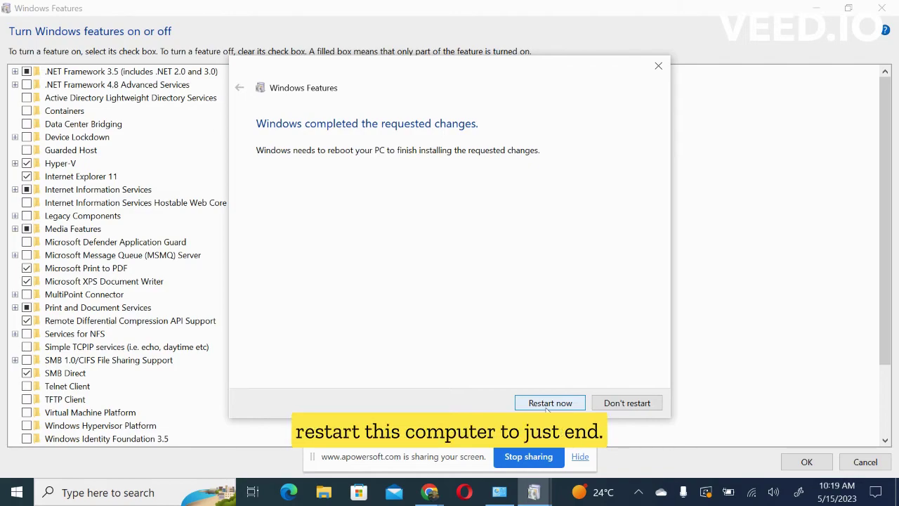
click(626, 403)
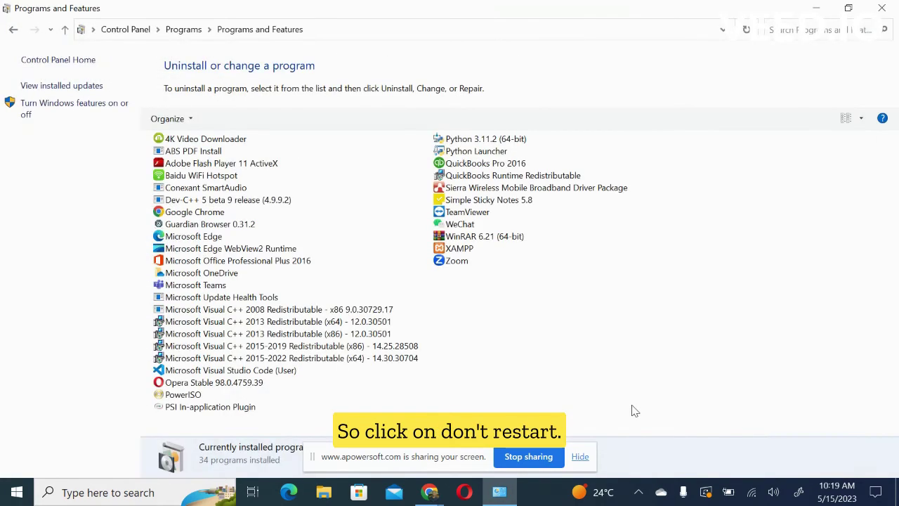
Step: Close Control Panel and load Africa.skillsbox.com in Microsoft Edge
click(881, 8)
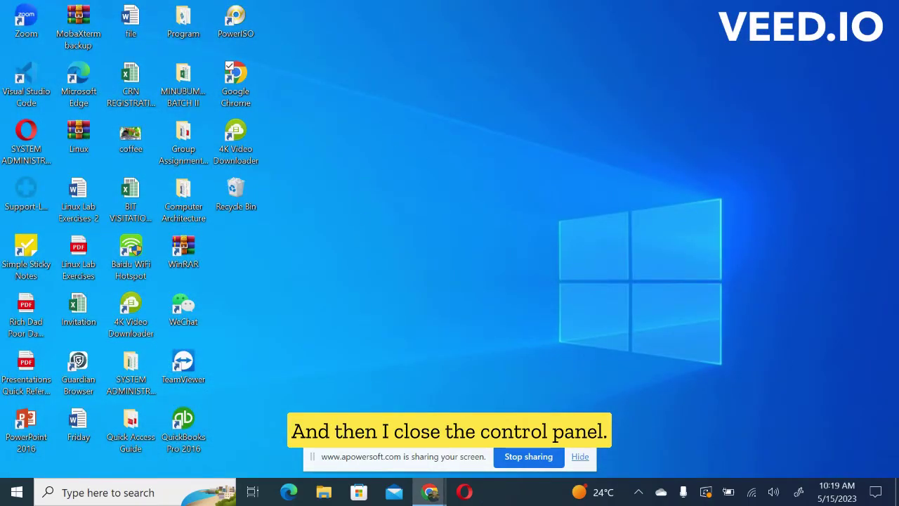
click(288, 492)
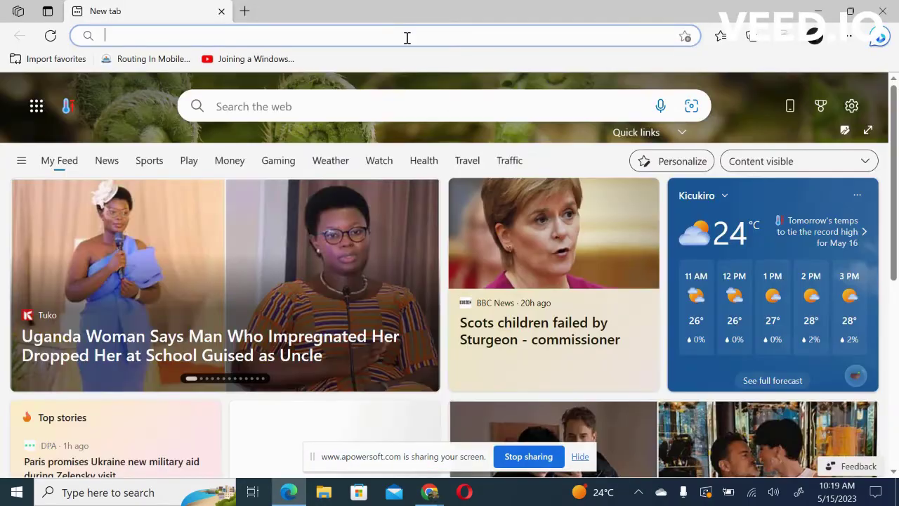
click(406, 37)
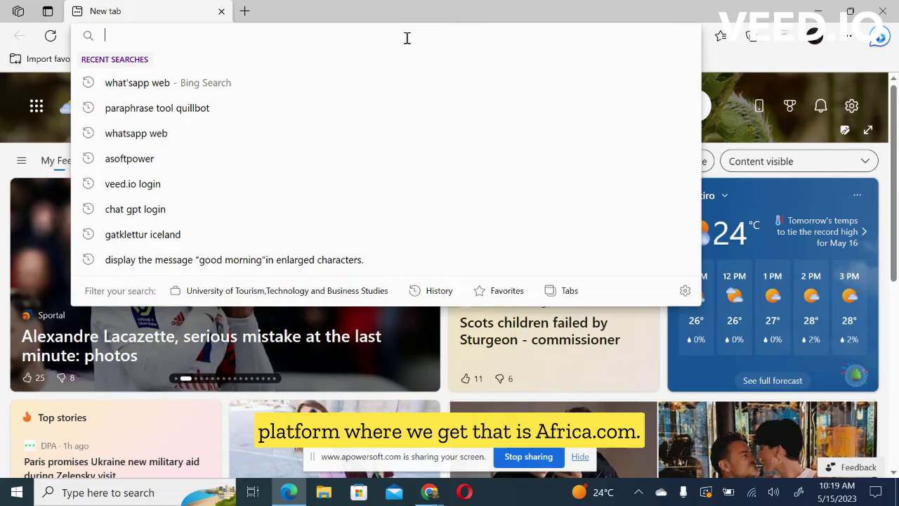
text(Africa)
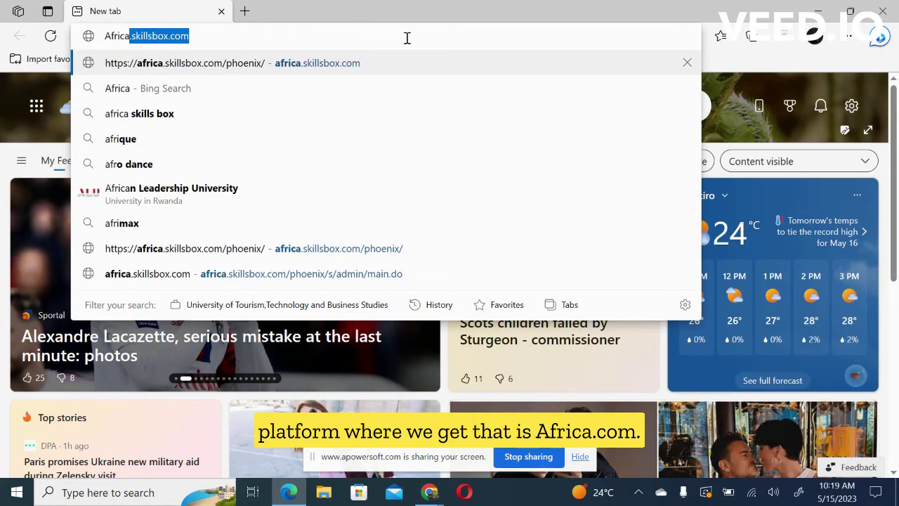
text(.skills)
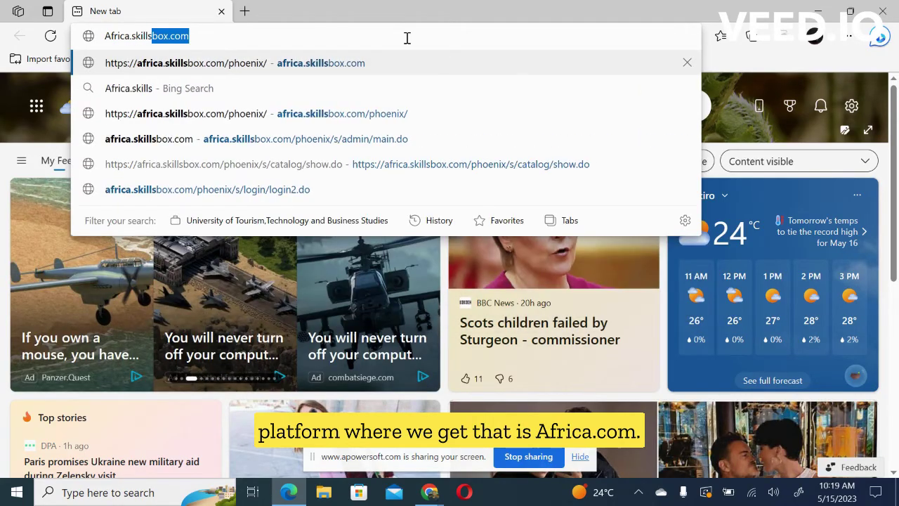
text(box.com)
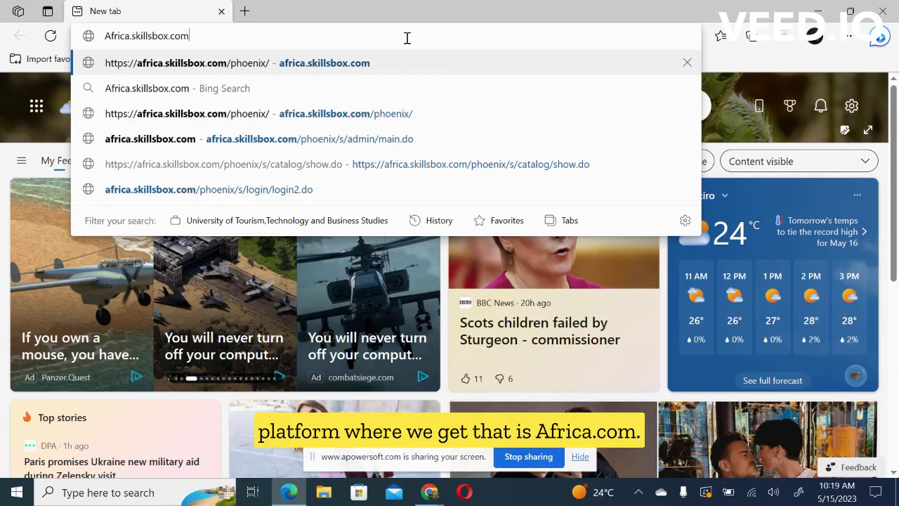
key(Return)
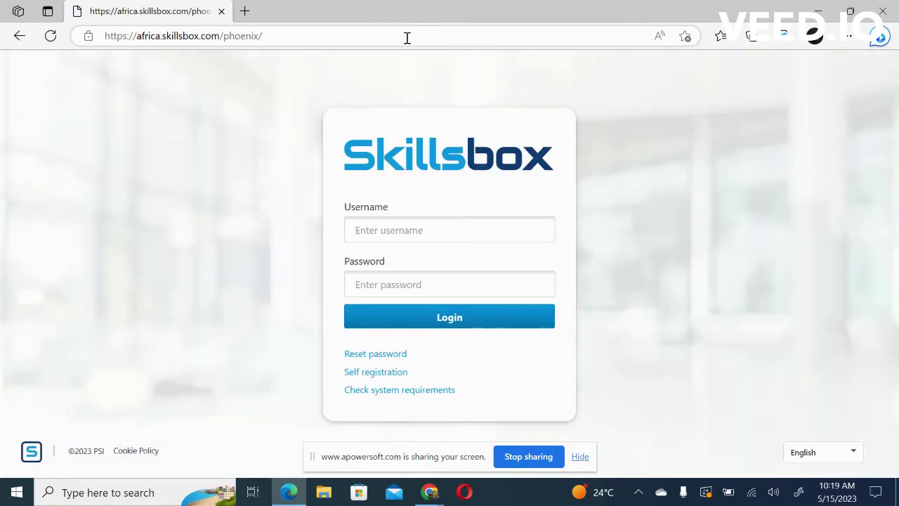
Step: Log in with your own username and password, then continue past the Latest News page
click(420, 238)
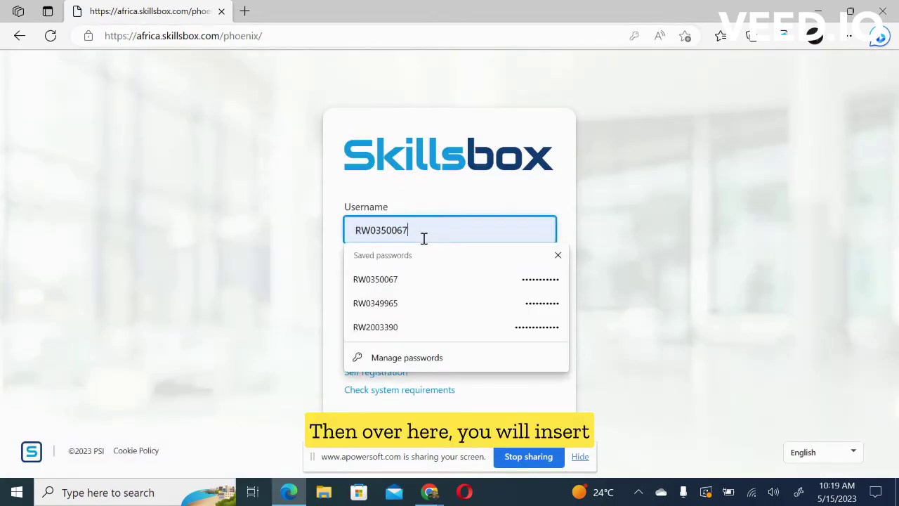
key(BackSpace)
key(BackSpace)
key(BackSpace)
key(BackSpace)
key(BackSpace)
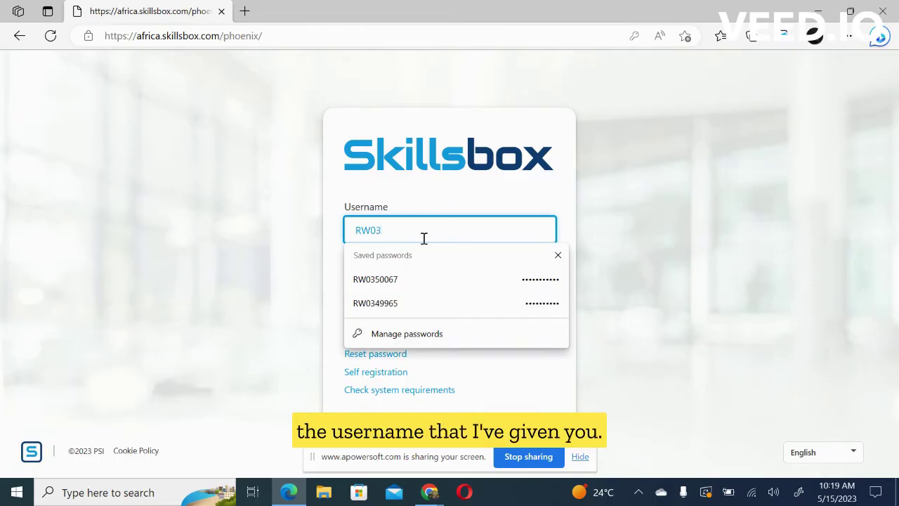
text(48124)
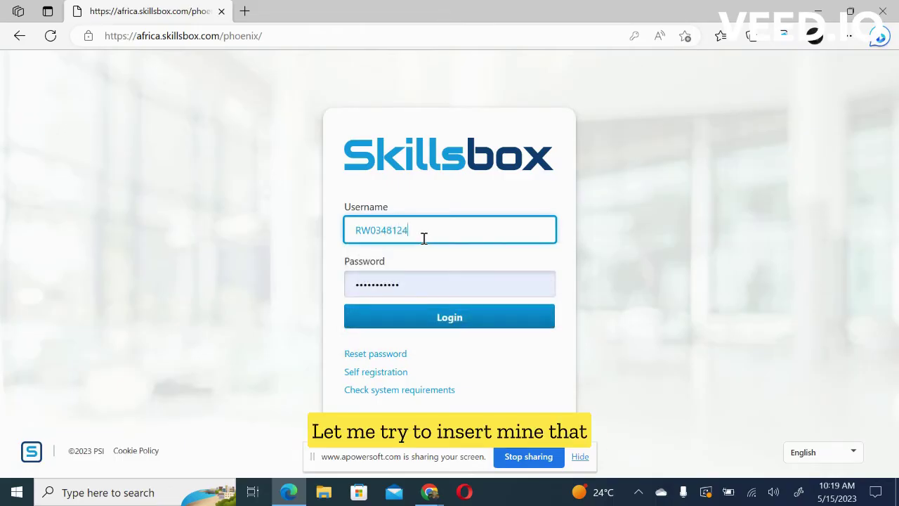
click(410, 281)
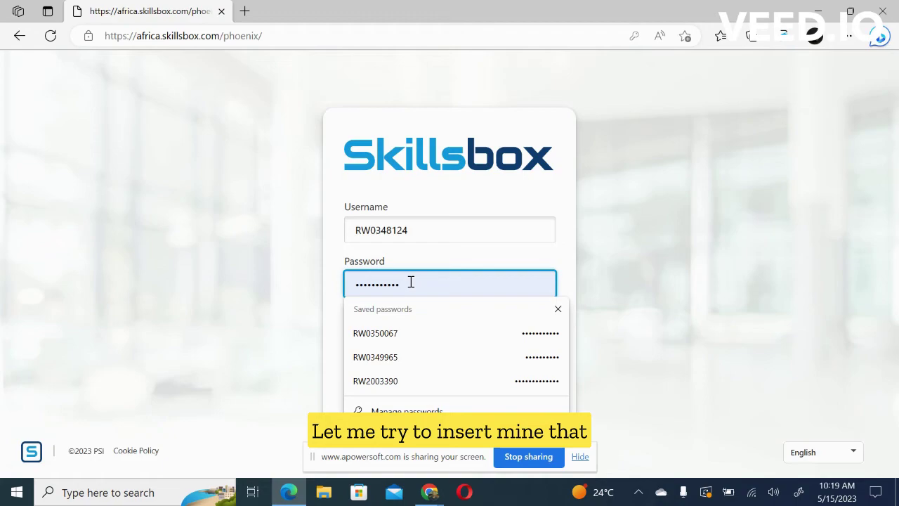
key(BackSpace)
key(BackSpace)
key(BackSpace)
key(BackSpace)
key(BackSpace)
key(BackSpace)
key(BackSpace)
key(BackSpace)
key(BackSpace)
key(BackSpace)
key(BackSpace)
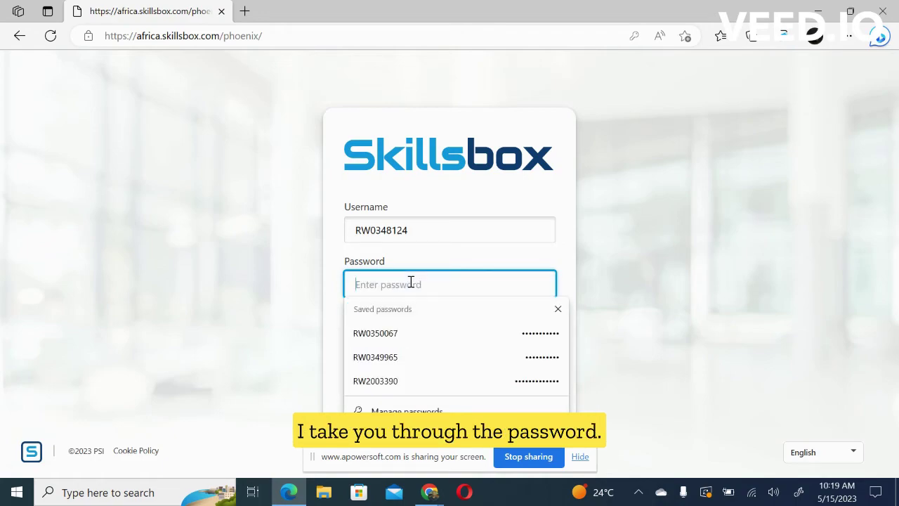
text(••••)
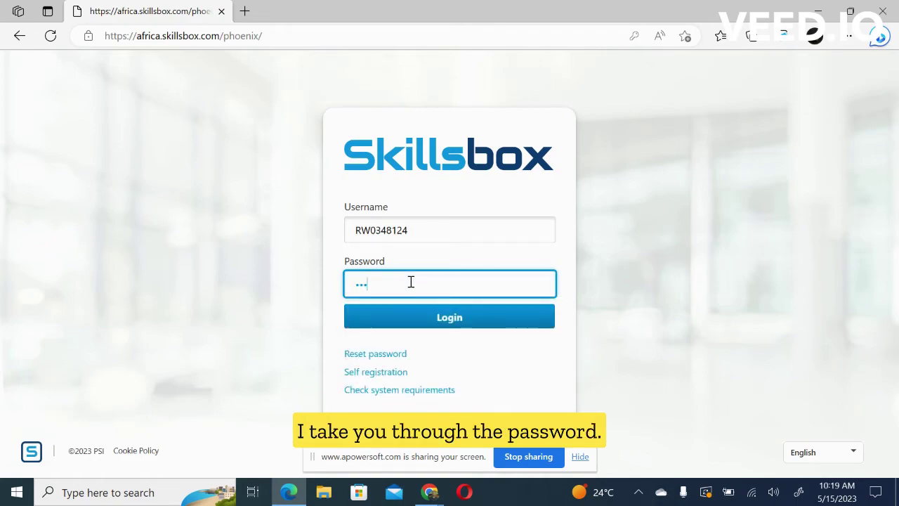
text(•••••)
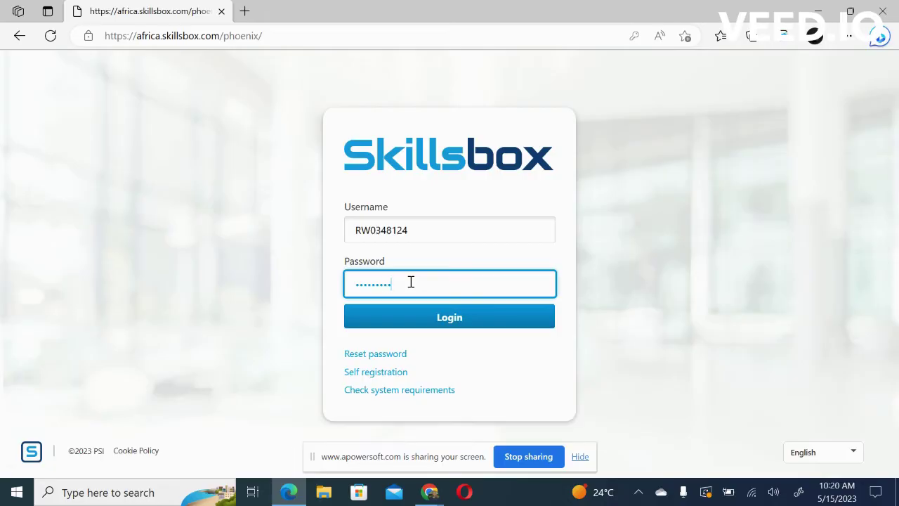
key(Return)
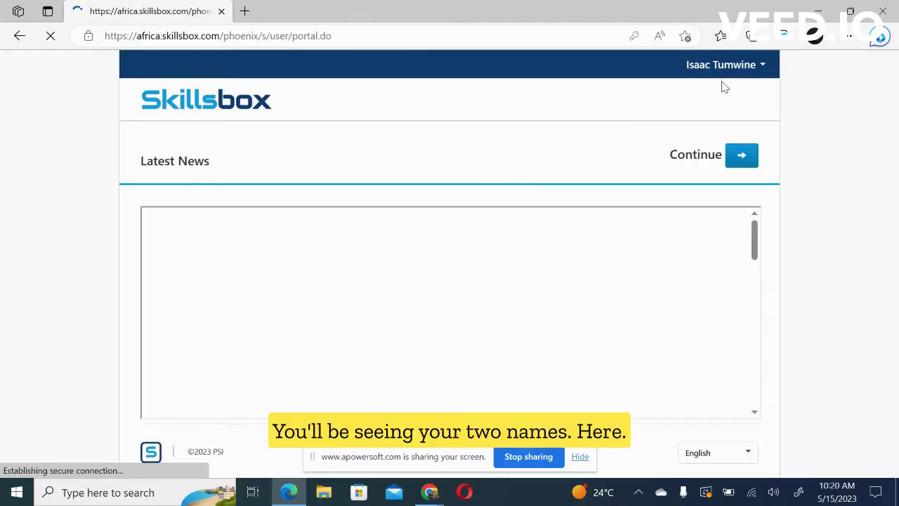
click(746, 162)
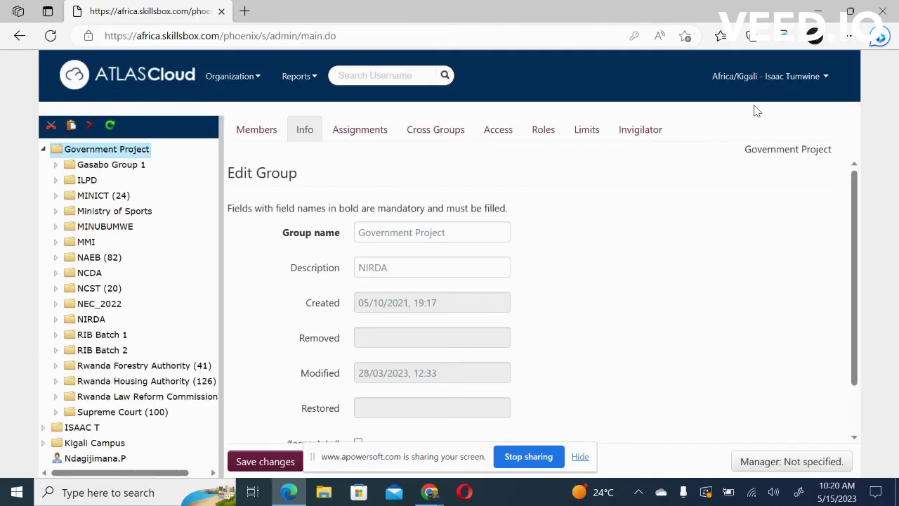
Step: From the Catalogue, open the Documents tile and browse its ASSESS, LEARN and CERTIFY Word tests
click(821, 77)
click(802, 117)
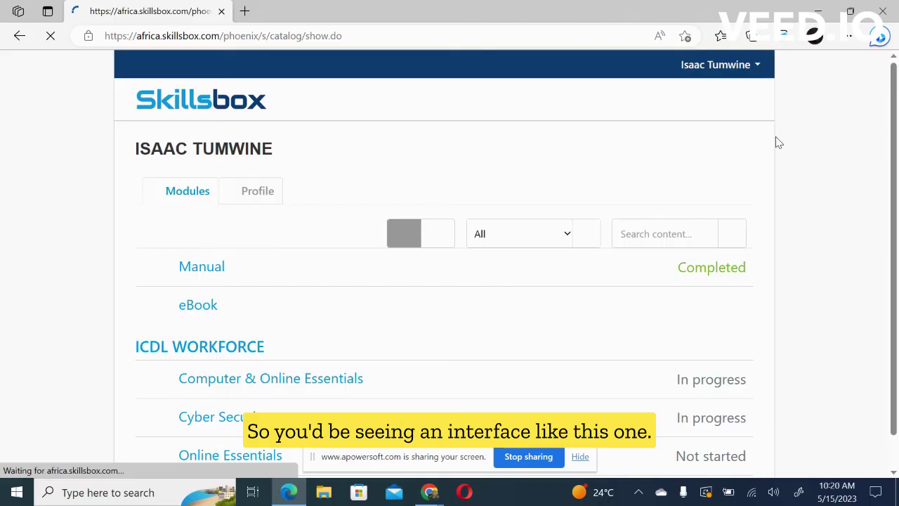
scroll(592, 307, down, 3)
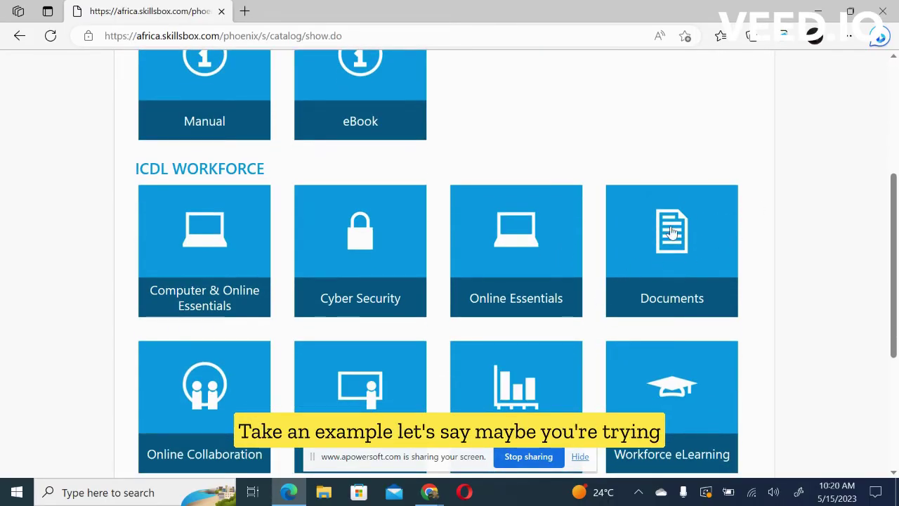
click(670, 267)
scroll(606, 275, down, 2)
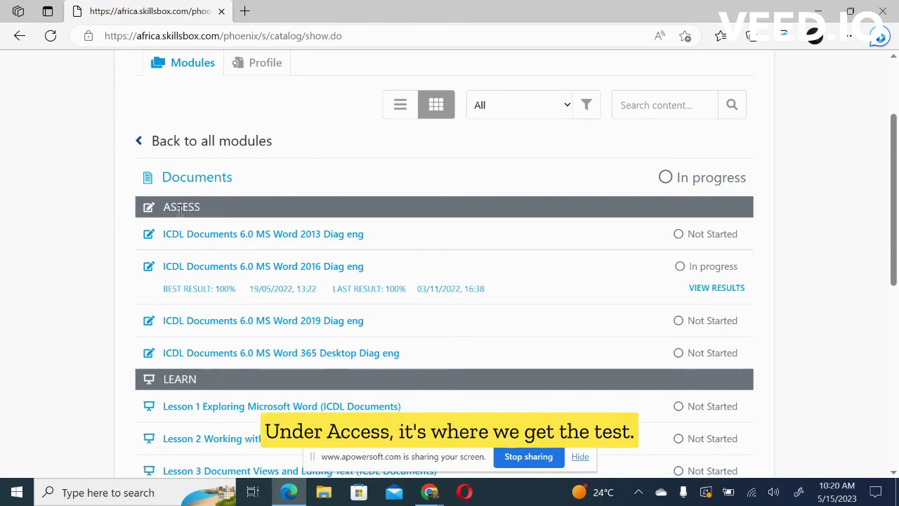
scroll(259, 307, down, 6)
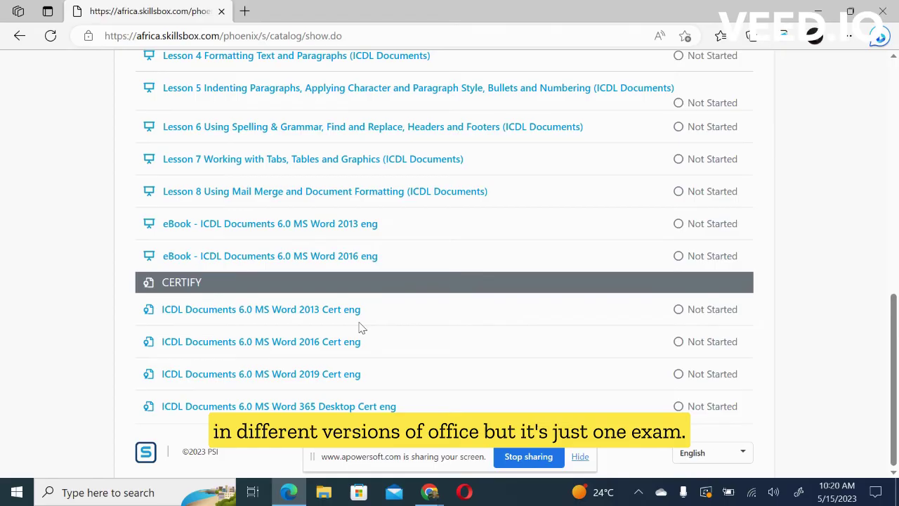
scroll(389, 302, up, 5)
scroll(389, 305, down, 2)
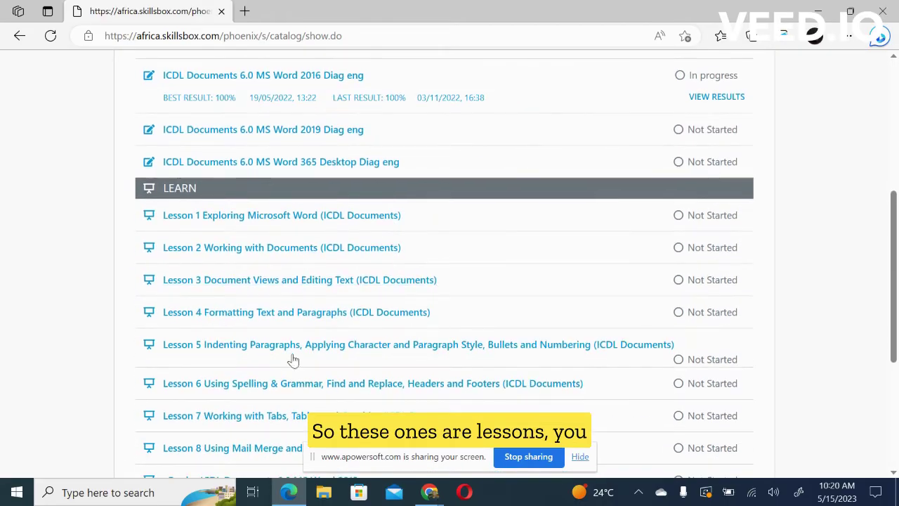
scroll(371, 301, up, 3)
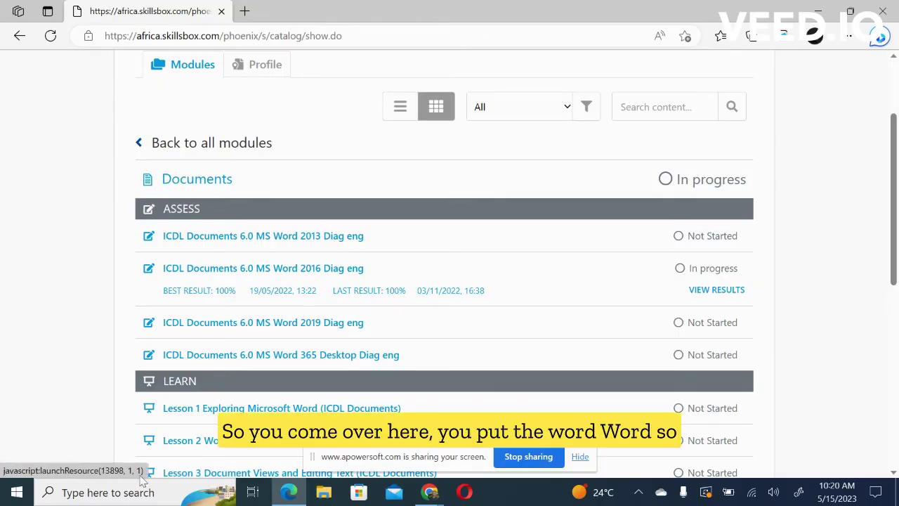
click(110, 490)
text(wo)
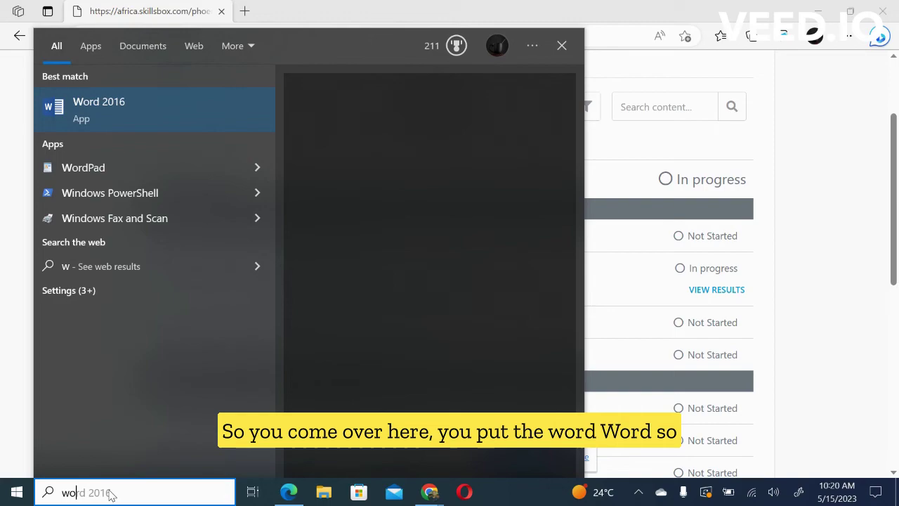
text(rd)
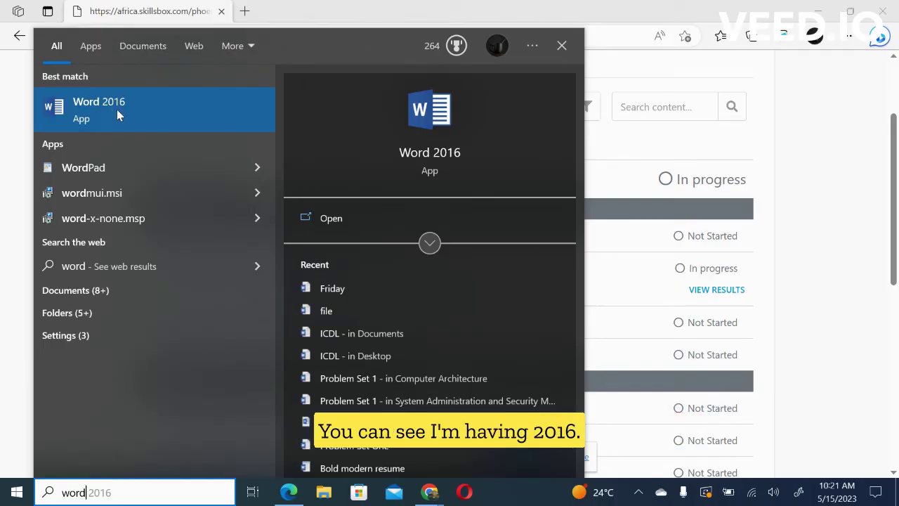
click(796, 185)
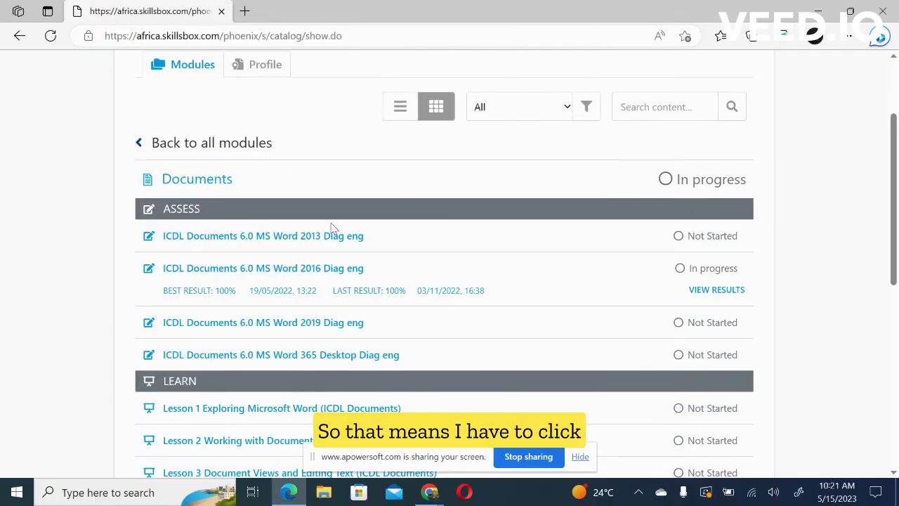
Step: Launch the ICDL Documents 6.0 MS Word 2016 Diag eng test and review its requirements check
click(304, 270)
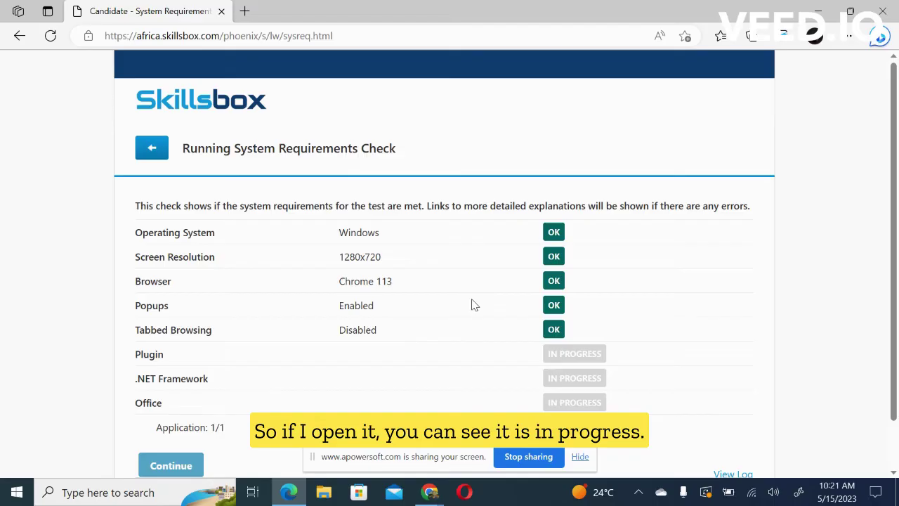
scroll(723, 317, down, 2)
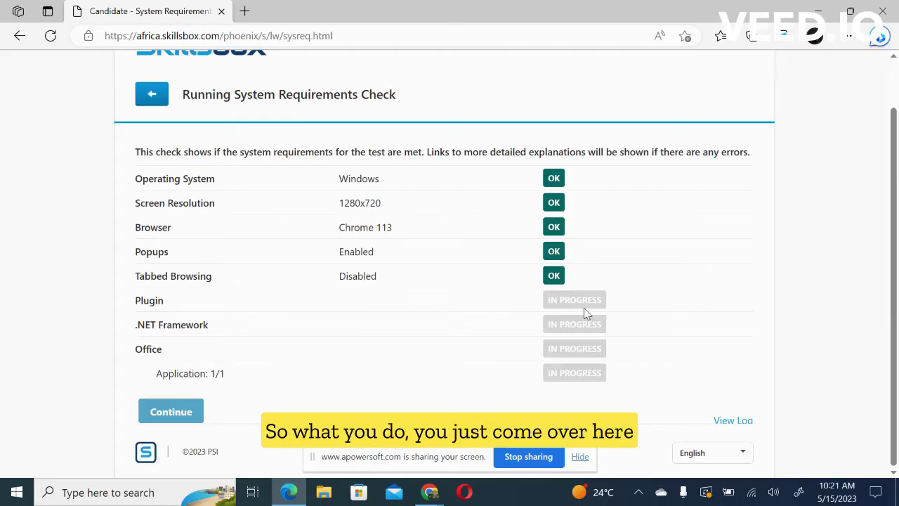
scroll(584, 309, up, 2)
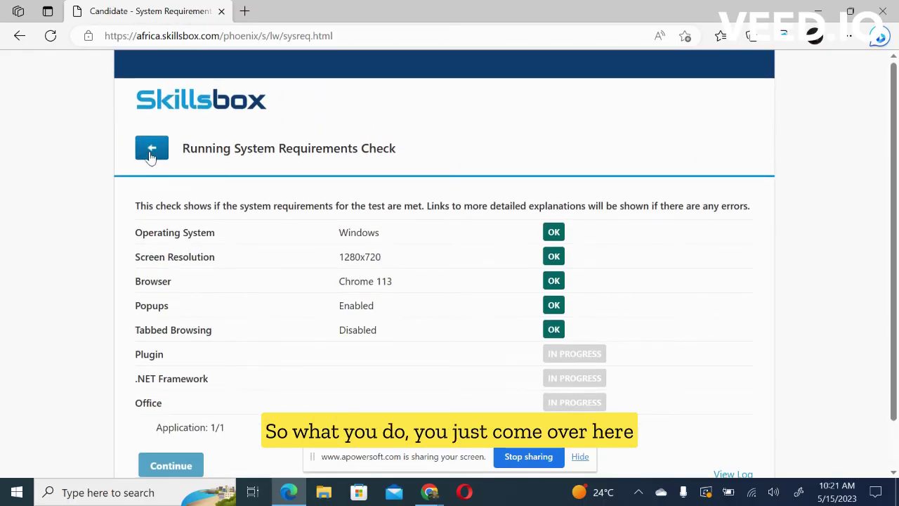
Step: Go back and log out, then open Check system requirements and scroll to the PSI plugin download
click(153, 153)
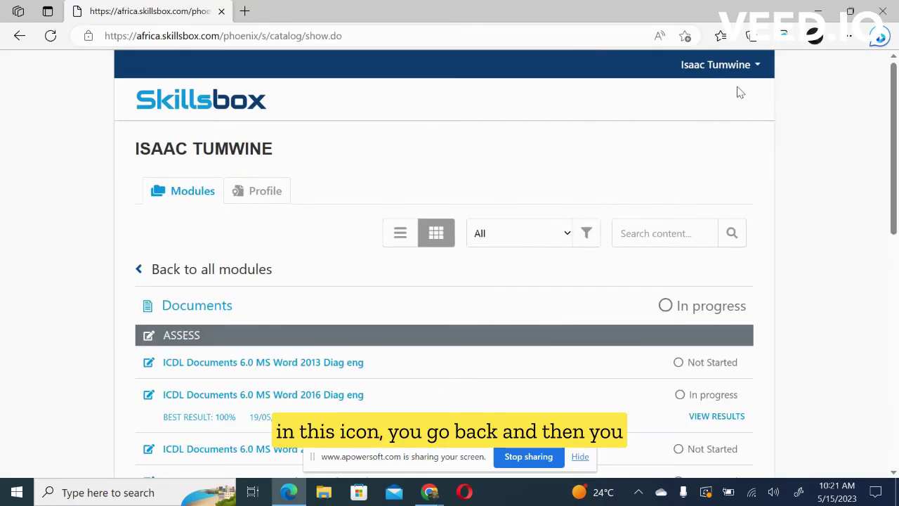
click(755, 68)
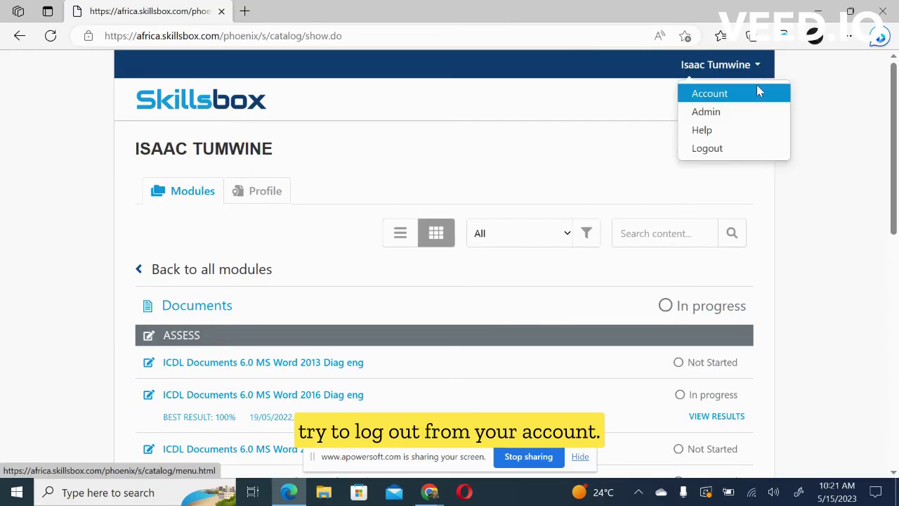
click(728, 159)
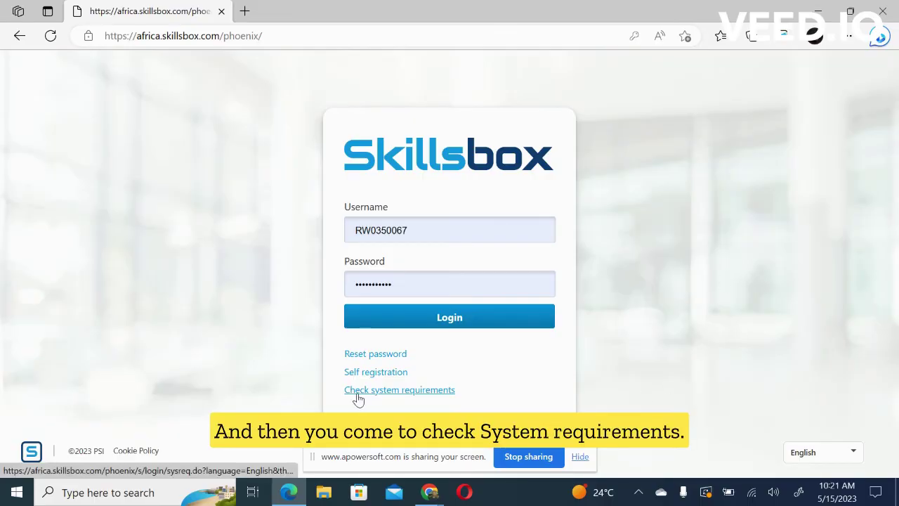
click(407, 391)
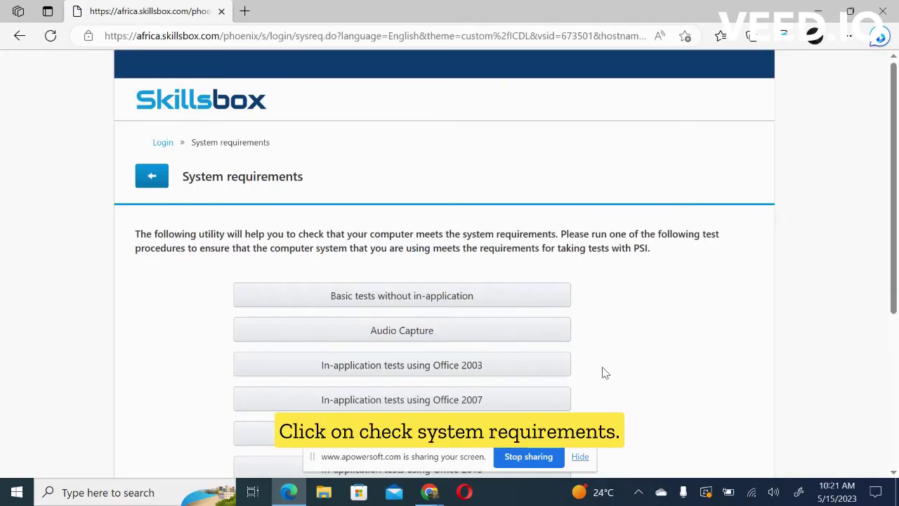
scroll(605, 373, down, 4)
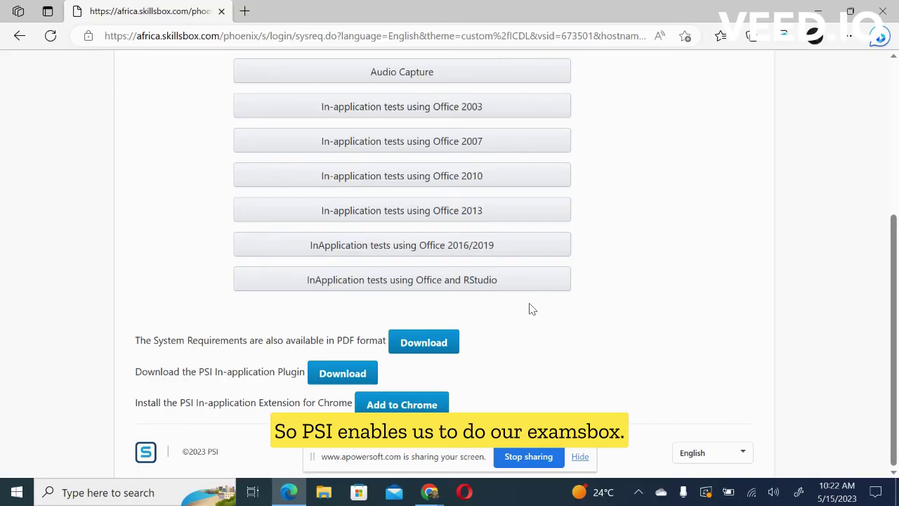
Step: Download and run the PSIIAPlugin .msi installer, finish setup, and close the Downloads flyout
click(330, 377)
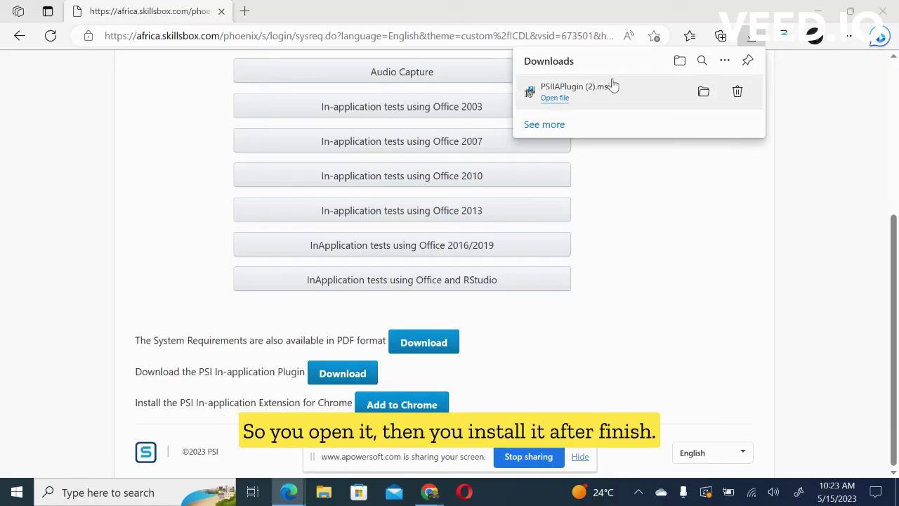
click(608, 106)
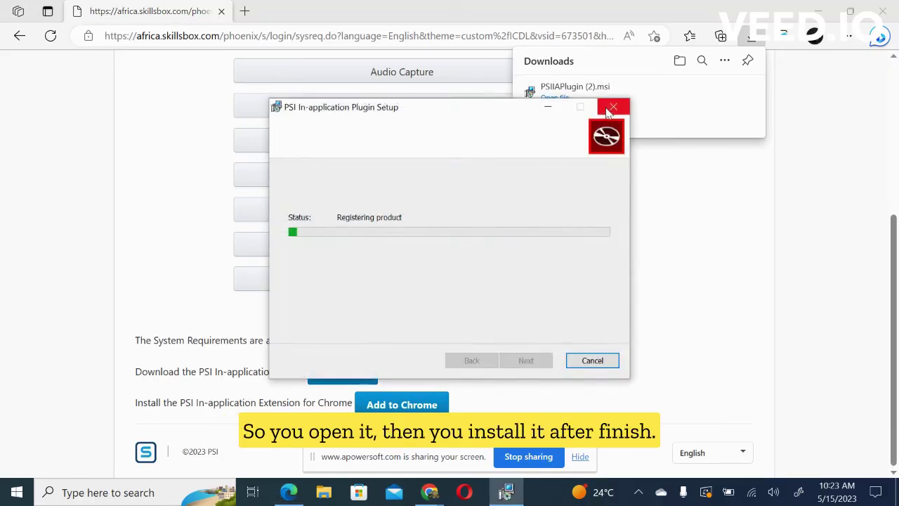
click(527, 361)
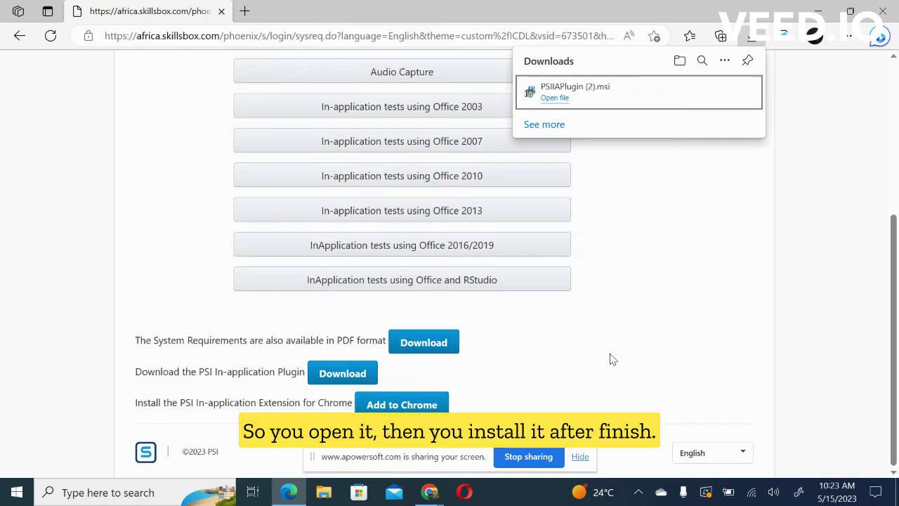
click(704, 222)
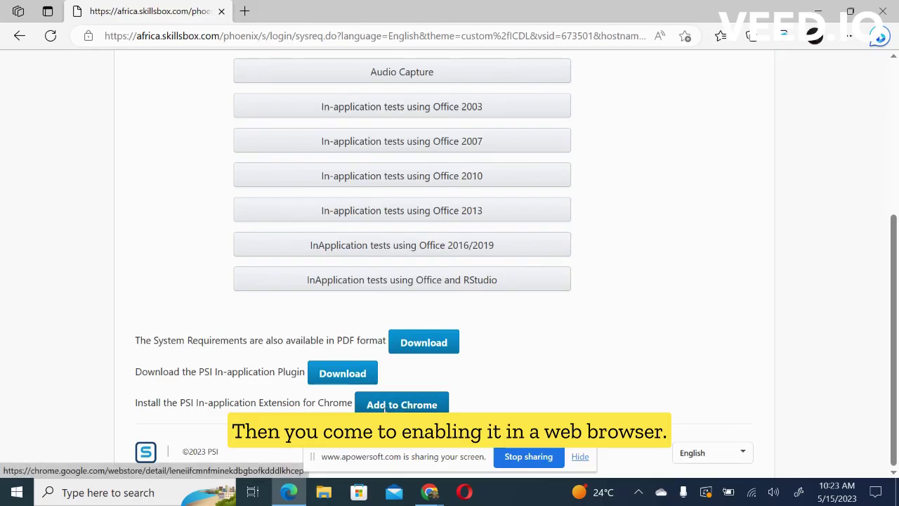
Step: Install the PSI In-application Extension in Edge from its Chrome Web Store page, allowing extensions from other stores
click(393, 406)
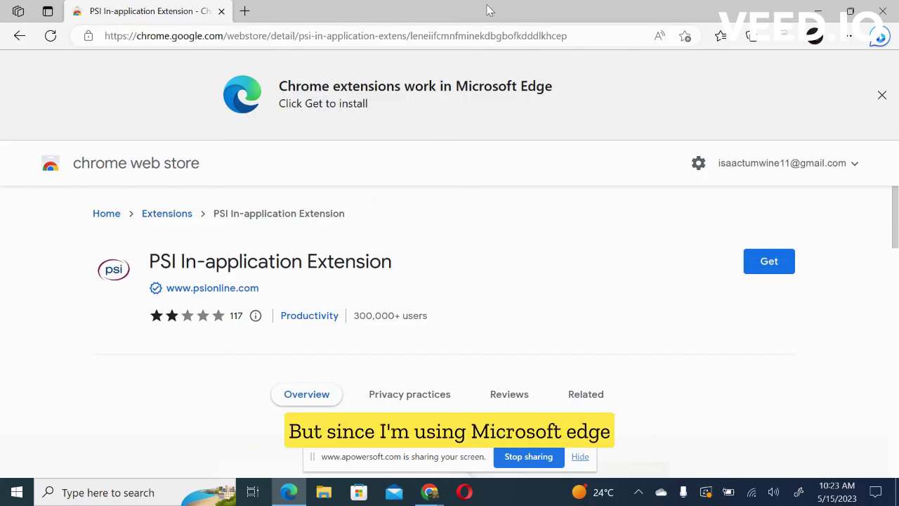
click(776, 271)
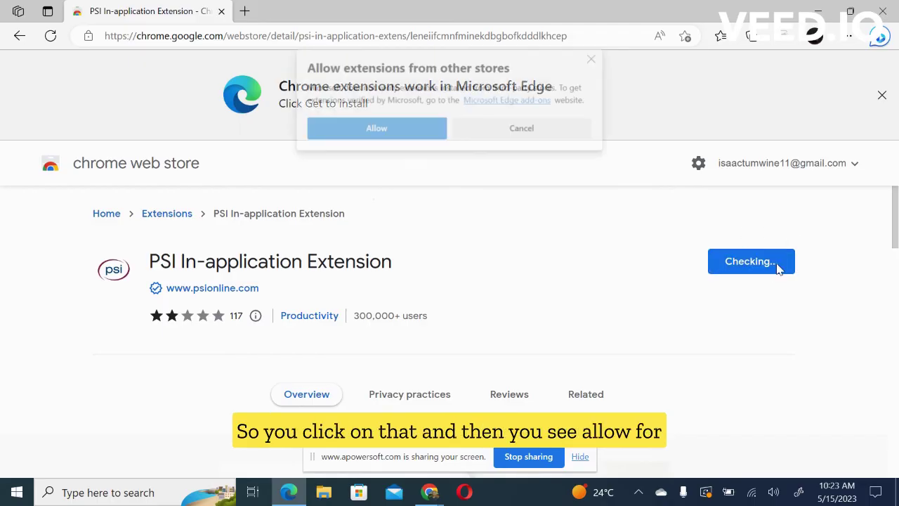
click(409, 134)
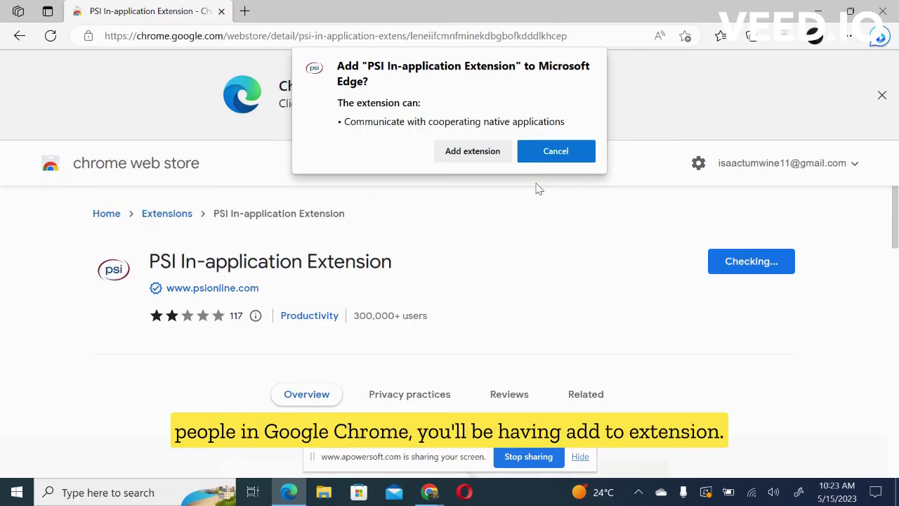
click(486, 160)
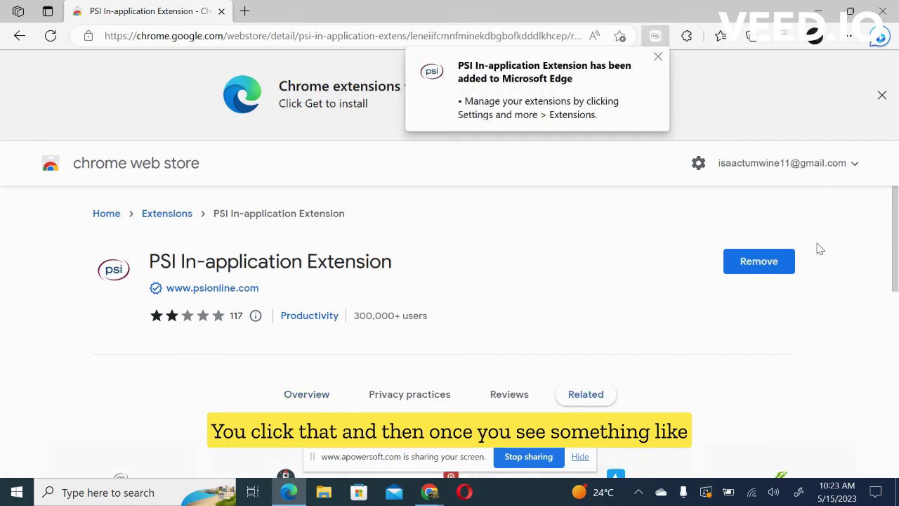
click(658, 57)
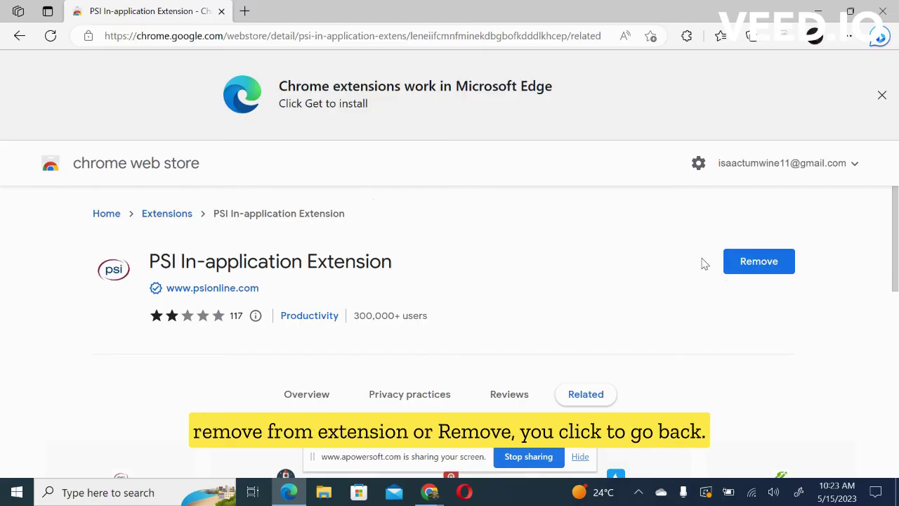
Step: Return to the Skillsbox sign-in page and log in with the username and password
click(18, 40)
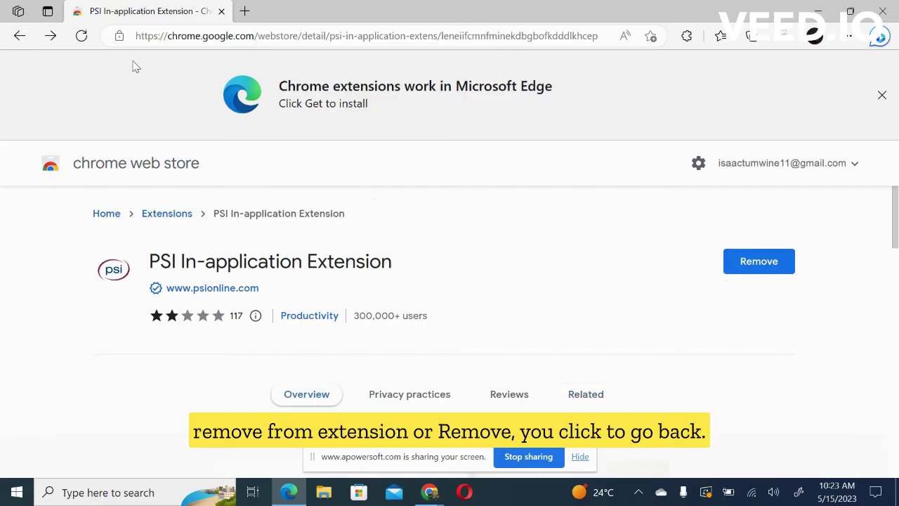
click(19, 36)
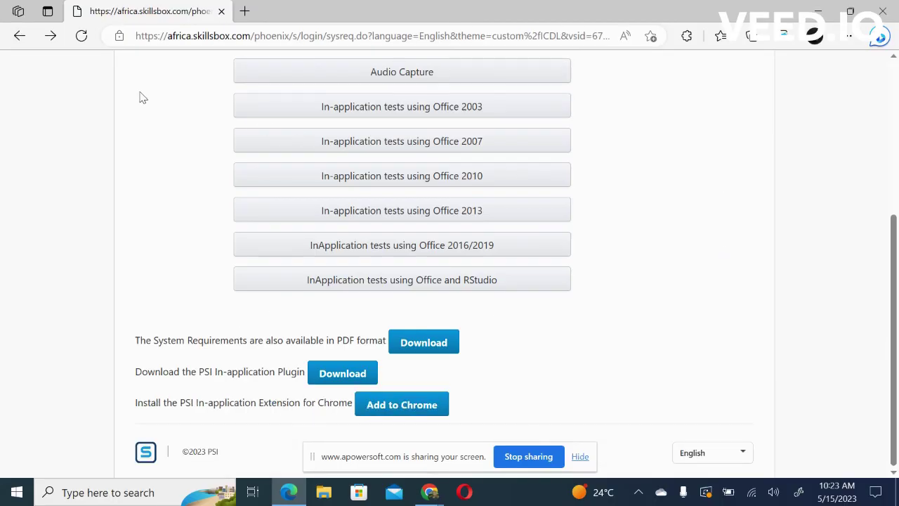
click(22, 41)
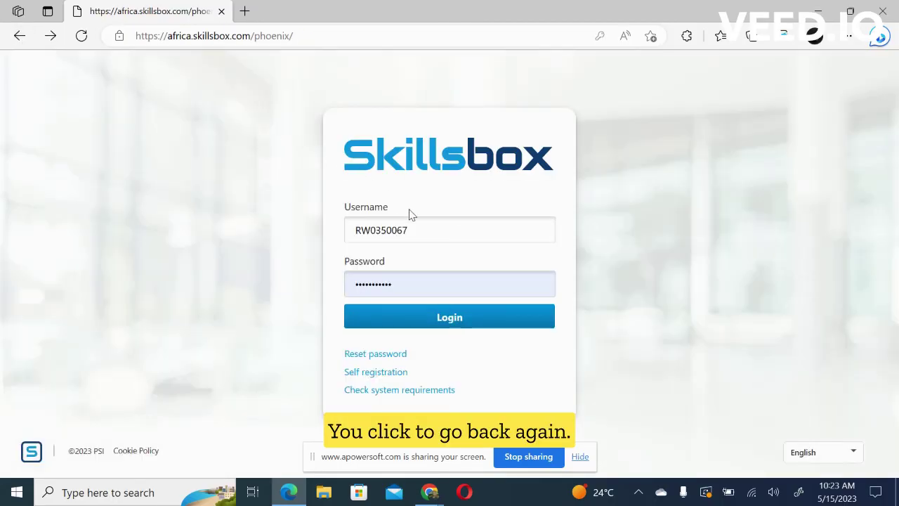
click(416, 225)
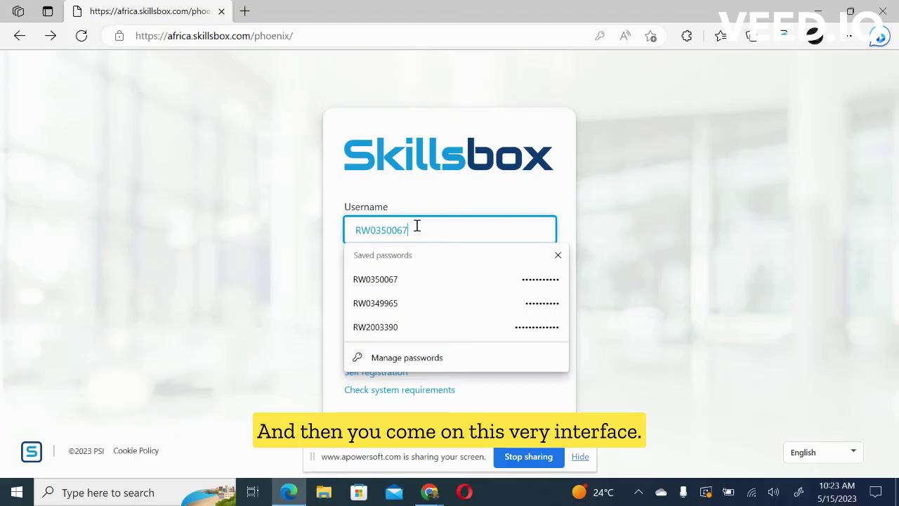
key(BackSpace)
key(BackSpace)
key(BackSpace)
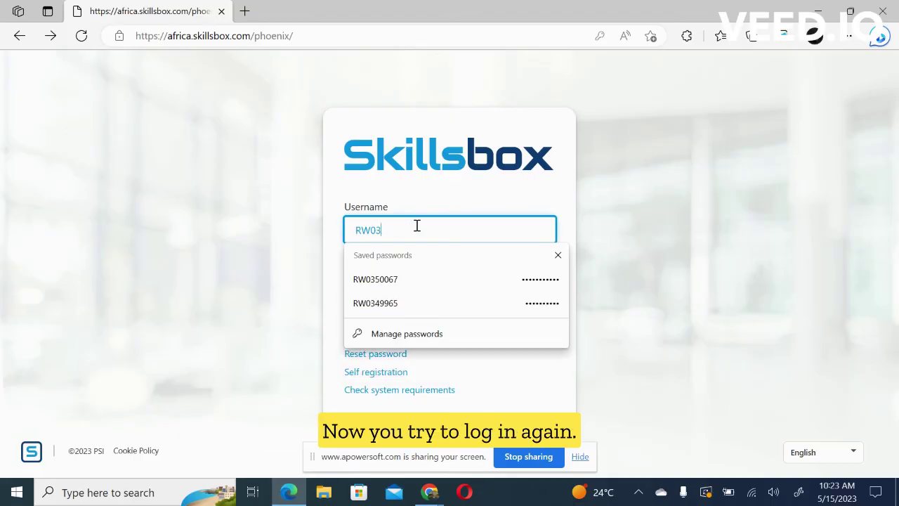
text(481)
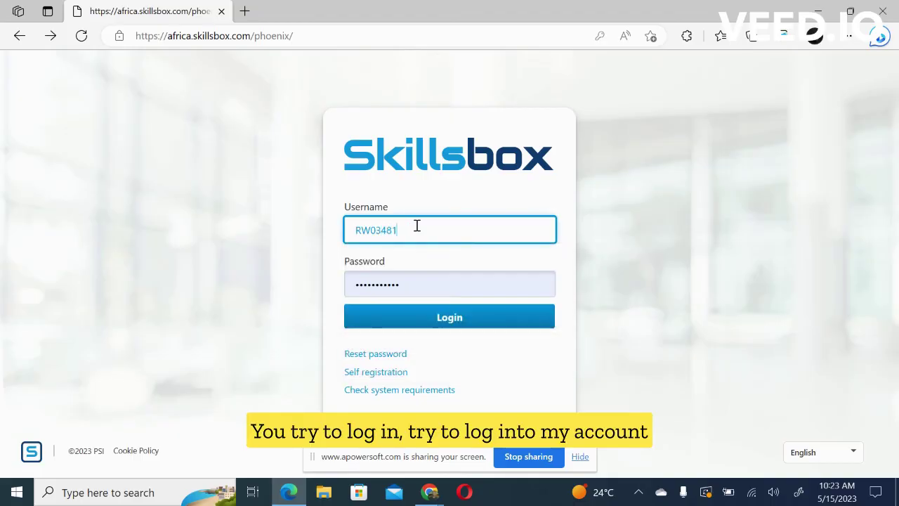
text(24)
click(420, 285)
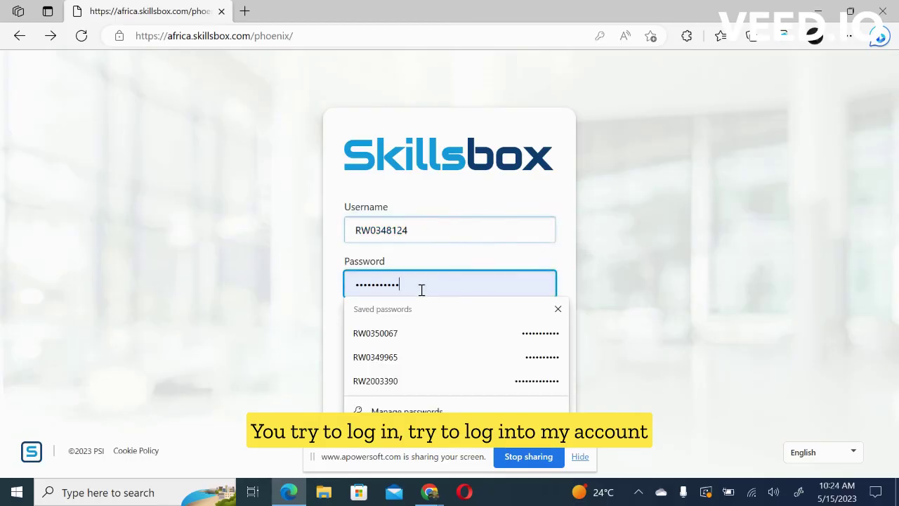
key(BackSpace)
key(BackSpace)
key(BackSpace)
key(BackSpace)
key(BackSpace)
key(BackSpace)
key(BackSpace)
key(BackSpace)
key(BackSpace)
key(BackSpace)
key(BackSpace)
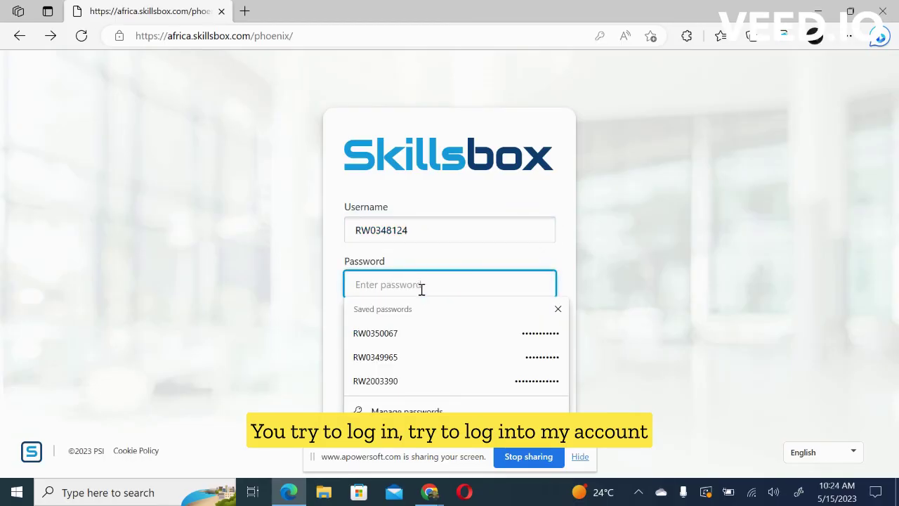
text(xxxxxx)
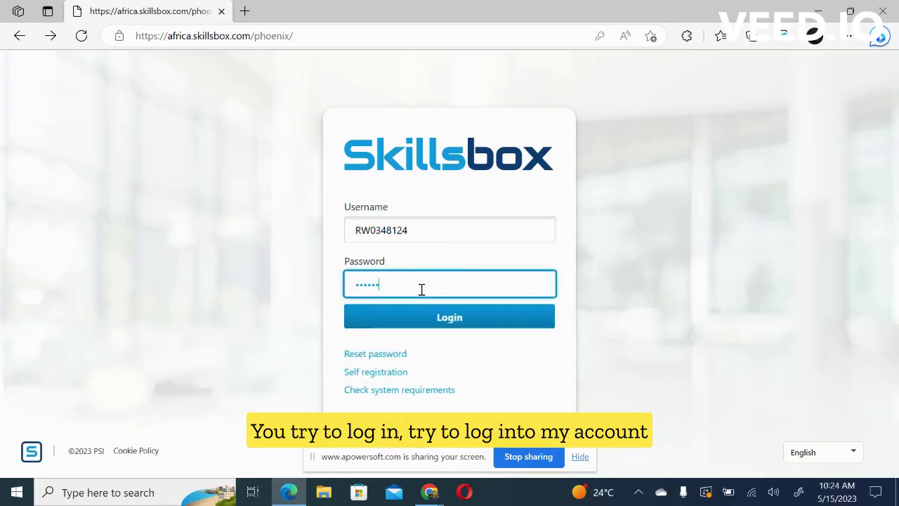
text(x)
key(Return)
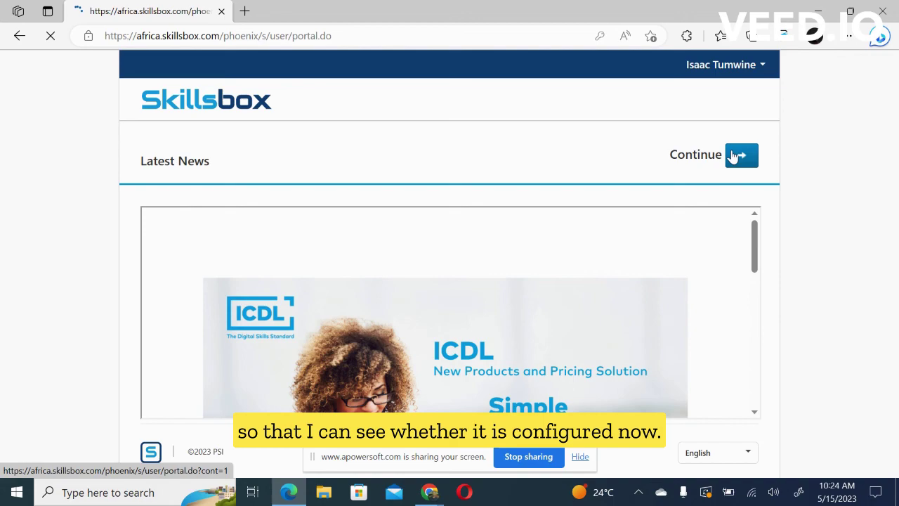
Step: Continue past the news page, go to the Catalogue and open the Documents module
click(733, 156)
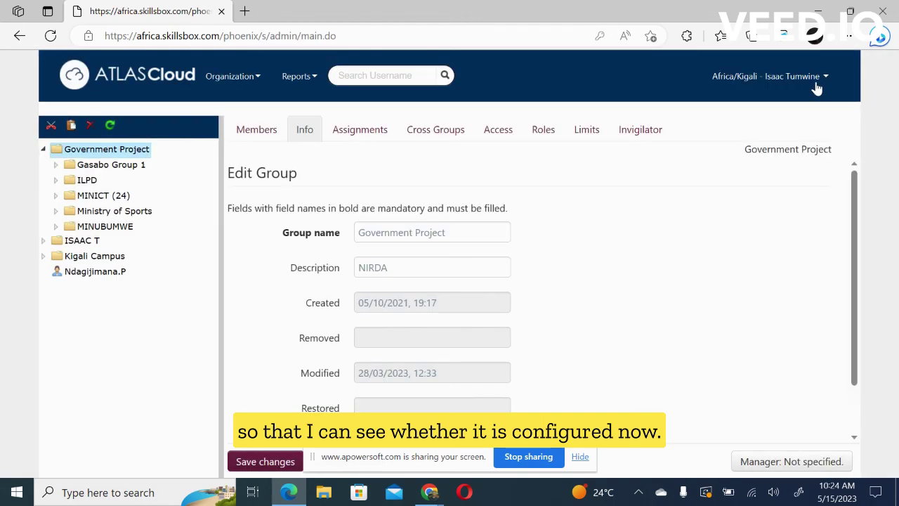
click(817, 84)
click(785, 124)
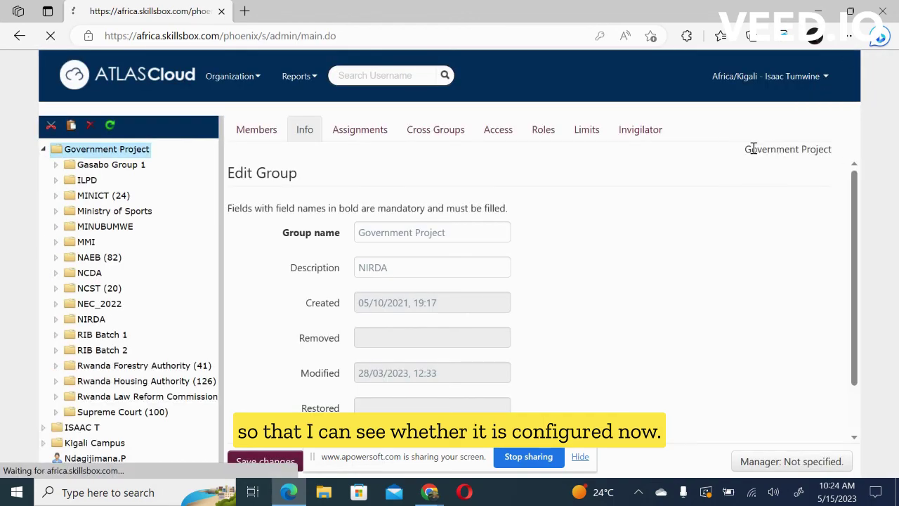
scroll(541, 309, down, 5)
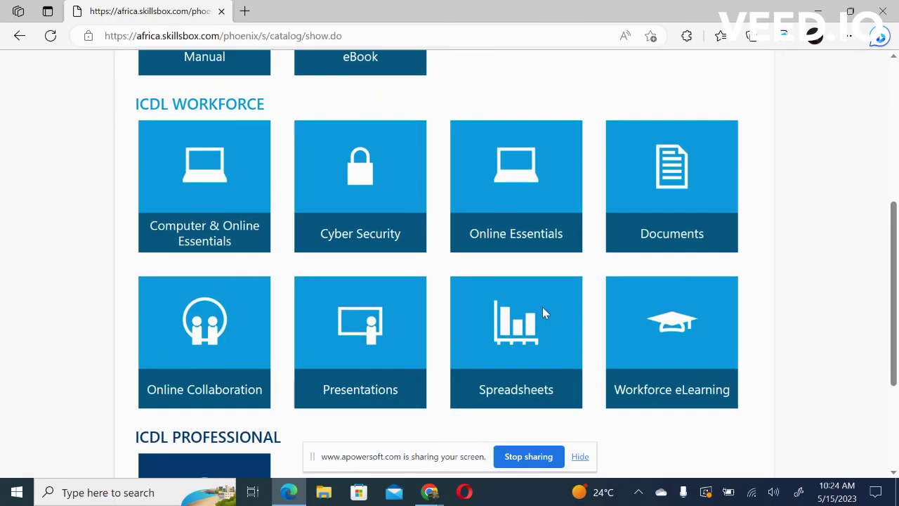
click(654, 209)
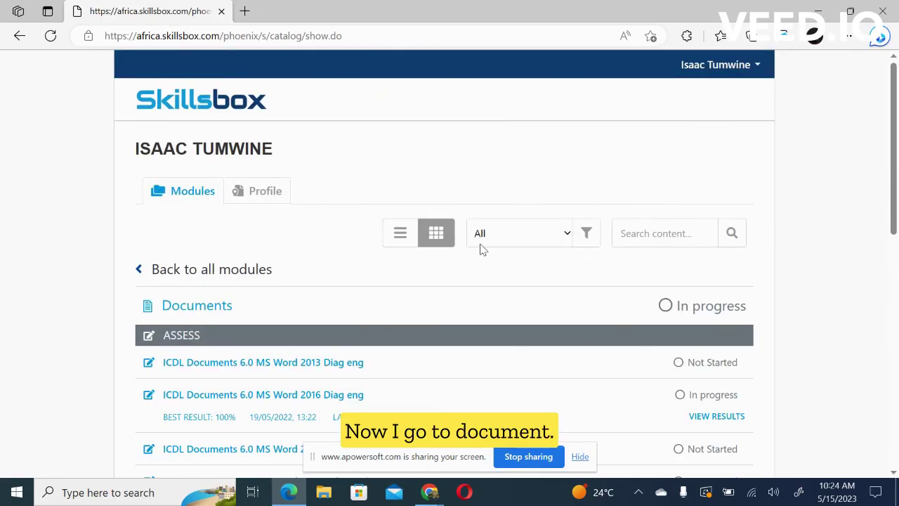
scroll(481, 247, down, 2)
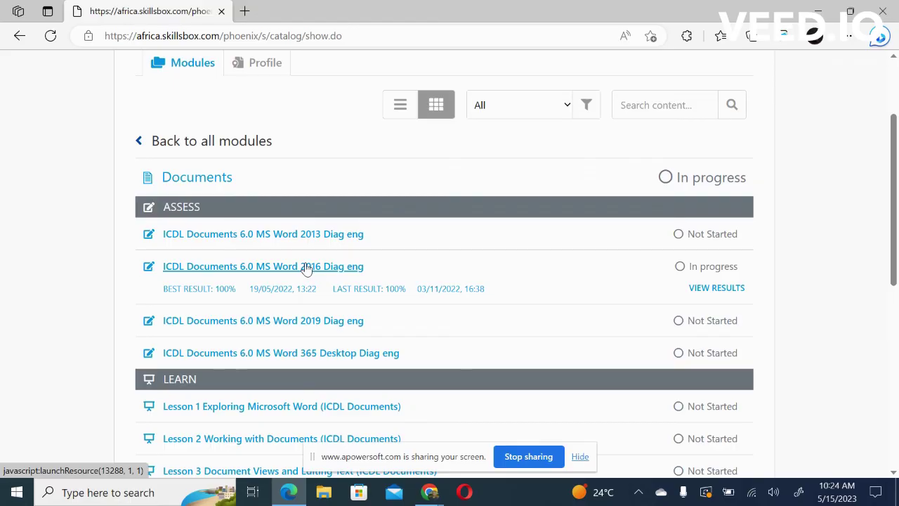
Step: Launch ICDL Documents 6.0 MS Word 2016 Diag eng and continue once all requirements show OK
click(307, 269)
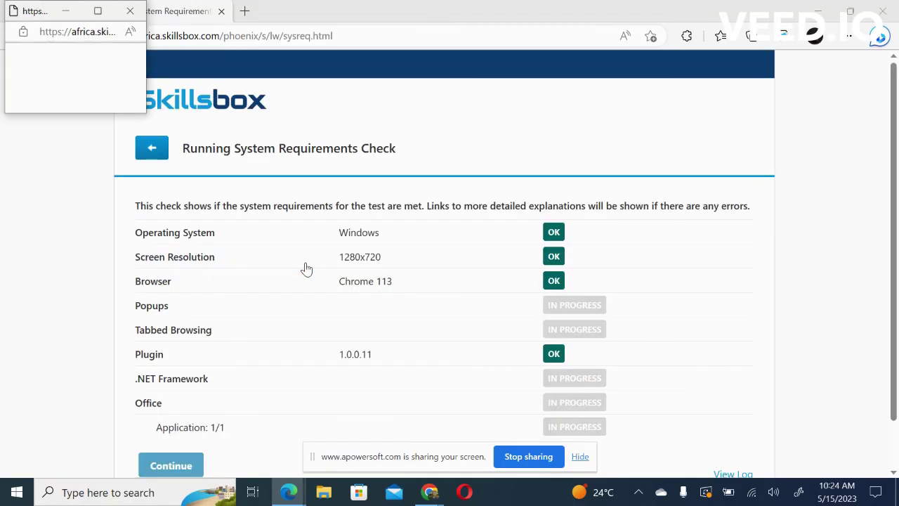
scroll(671, 189, down, 1)
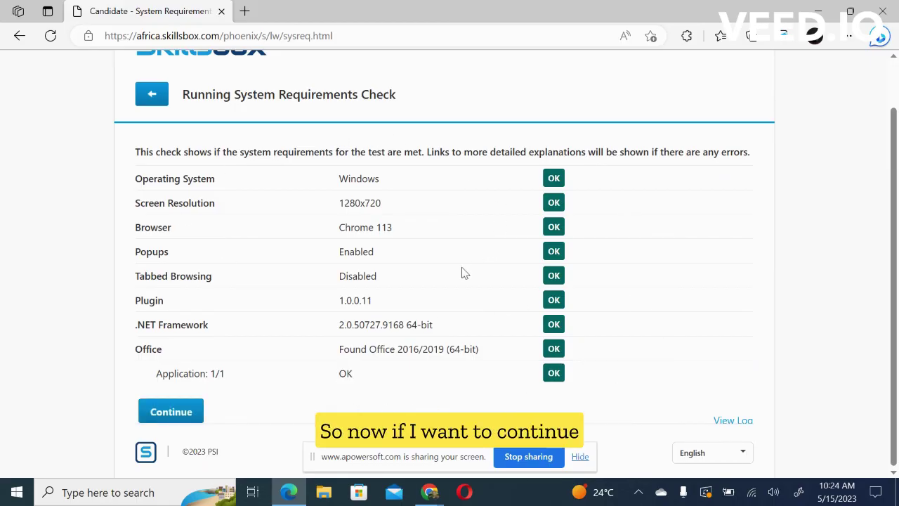
click(177, 415)
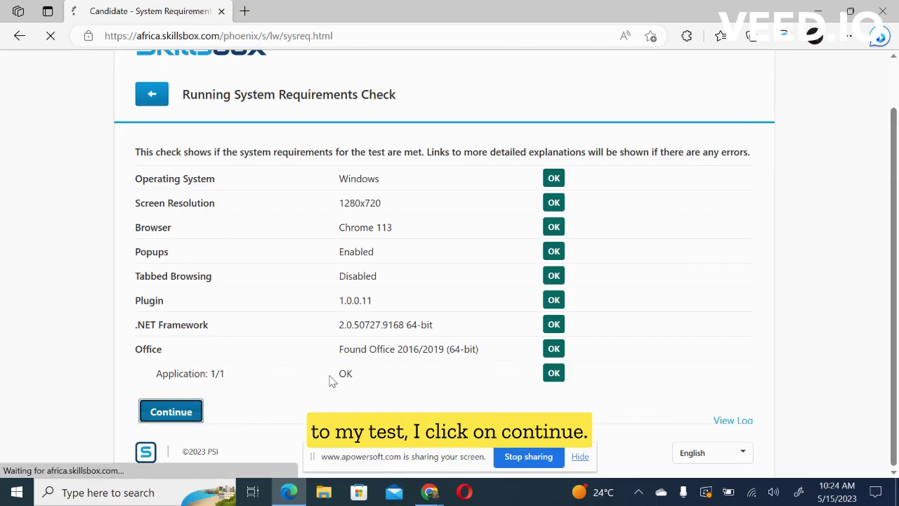